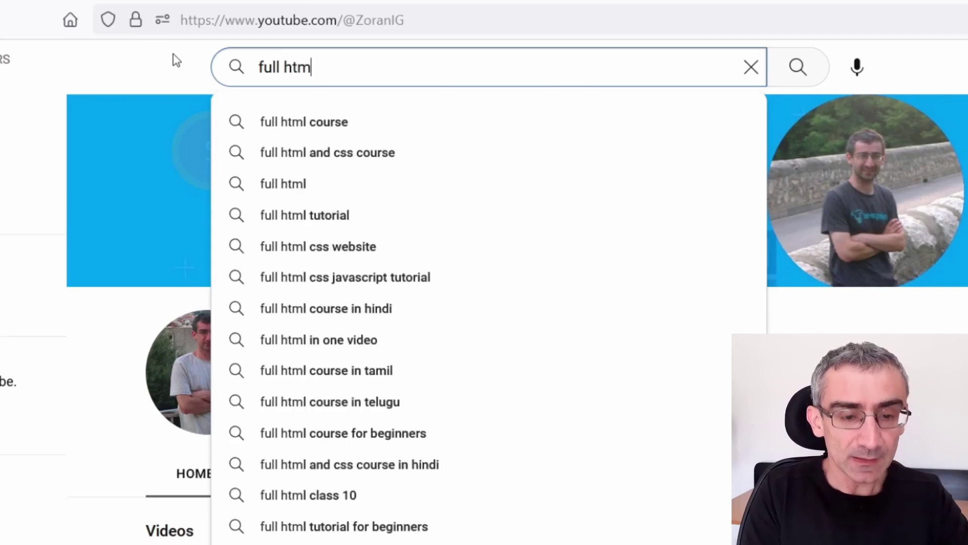
Step: Search YouTube for "full html course", open the video "HTML & CSS Full Course - Beginner to Pro" and pause it
click(318, 124)
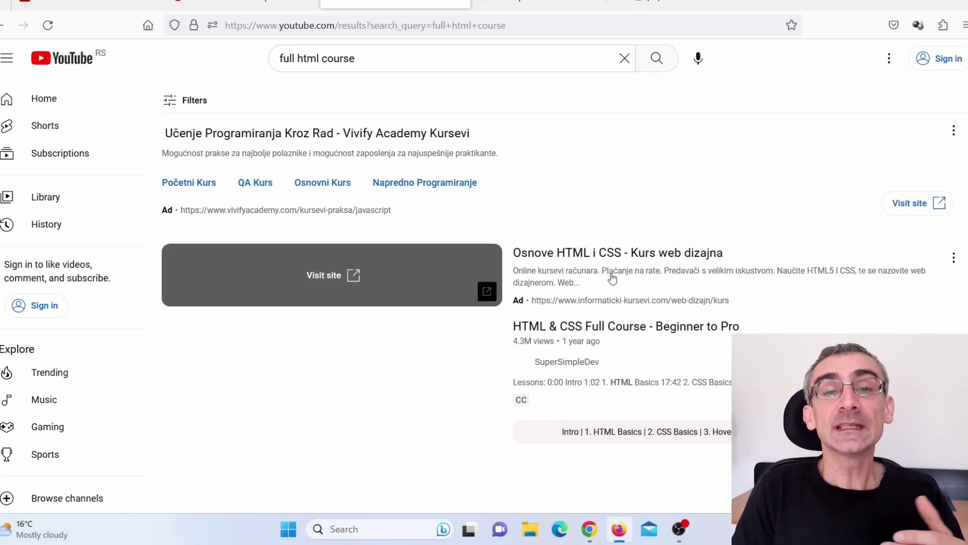
scroll(696, 309, down, 5)
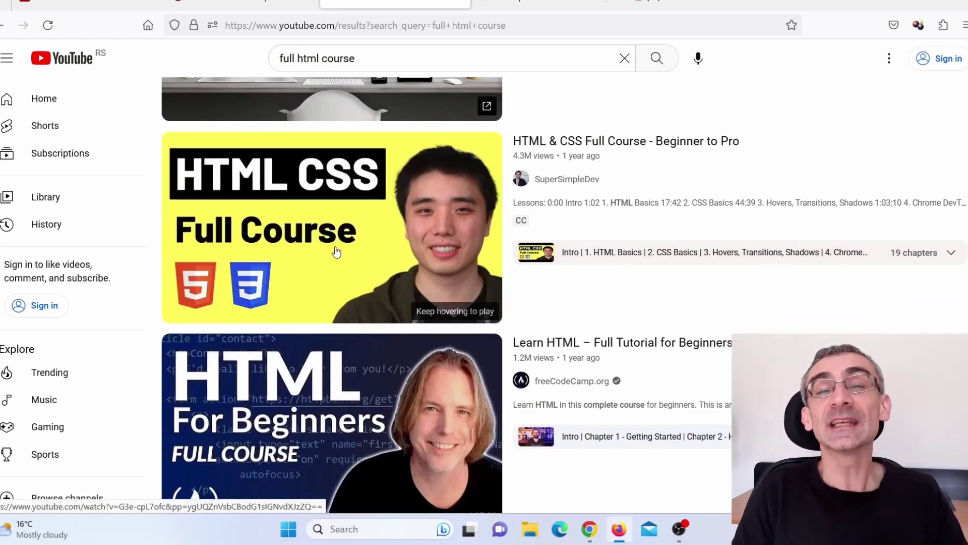
mouse_move(336, 253)
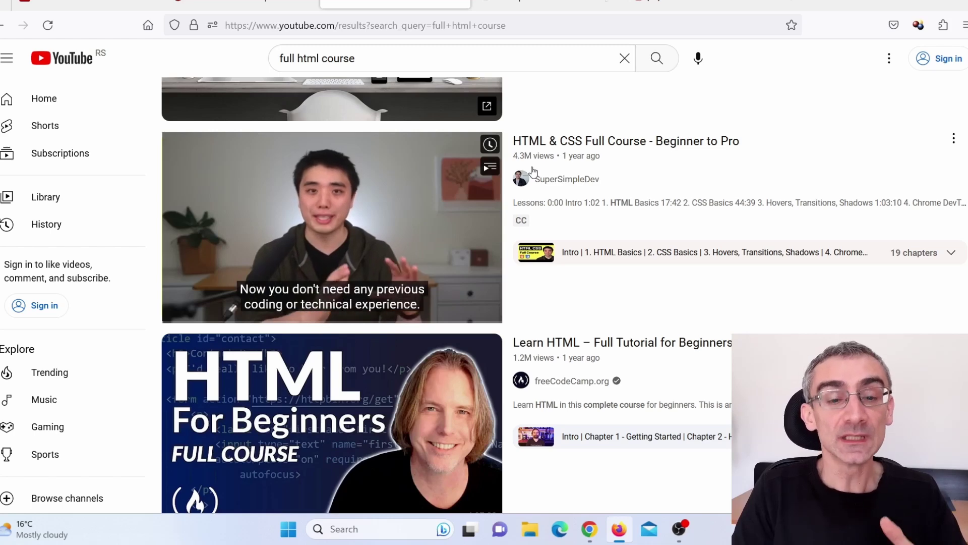
click(357, 214)
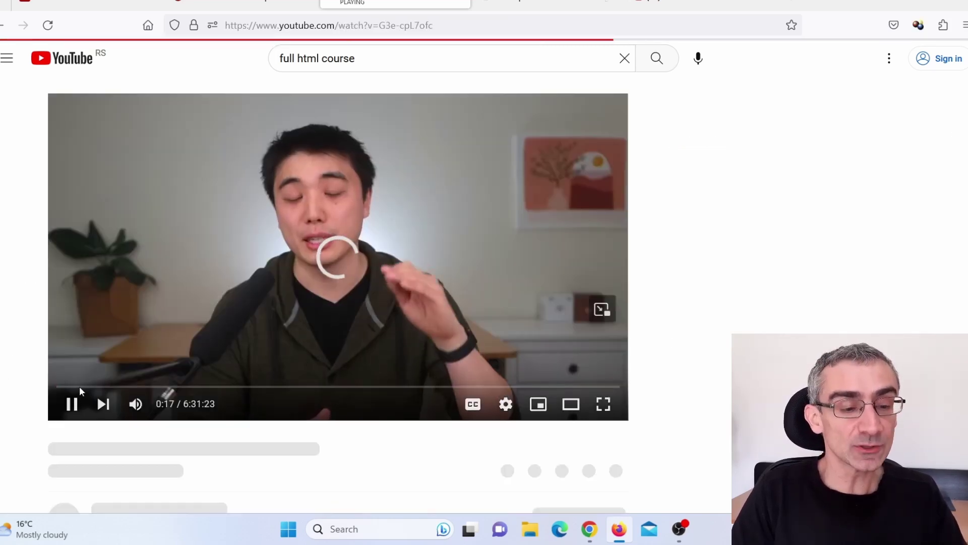
click(74, 410)
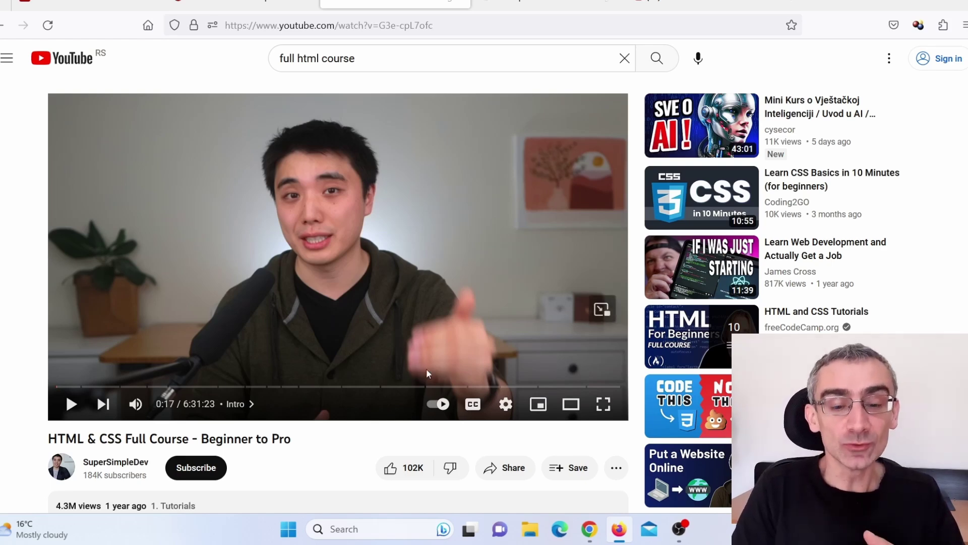
Step: Switch to the untitled Google Sites page and replace the header's placeholder page title with "Learn HTML"
click(595, 534)
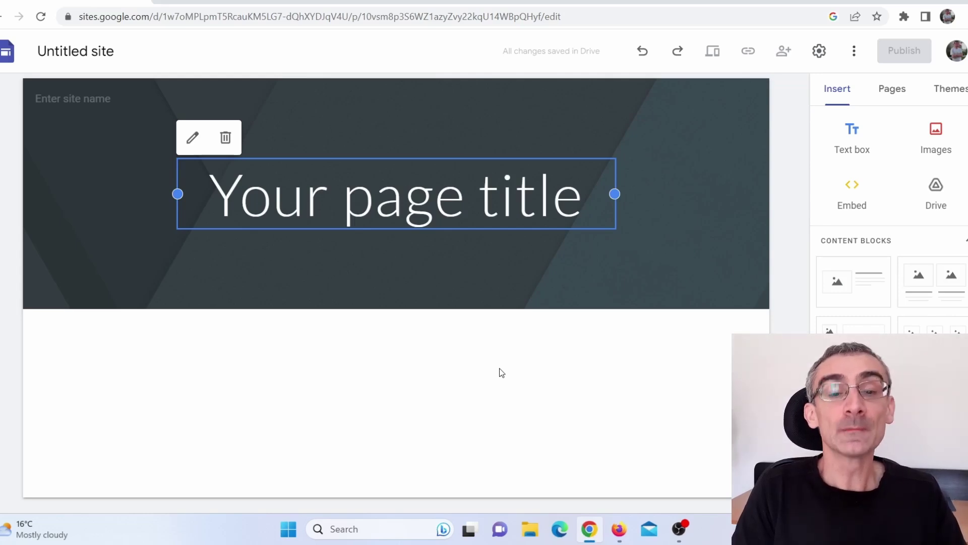
mouse_move(573, 251)
click(583, 201)
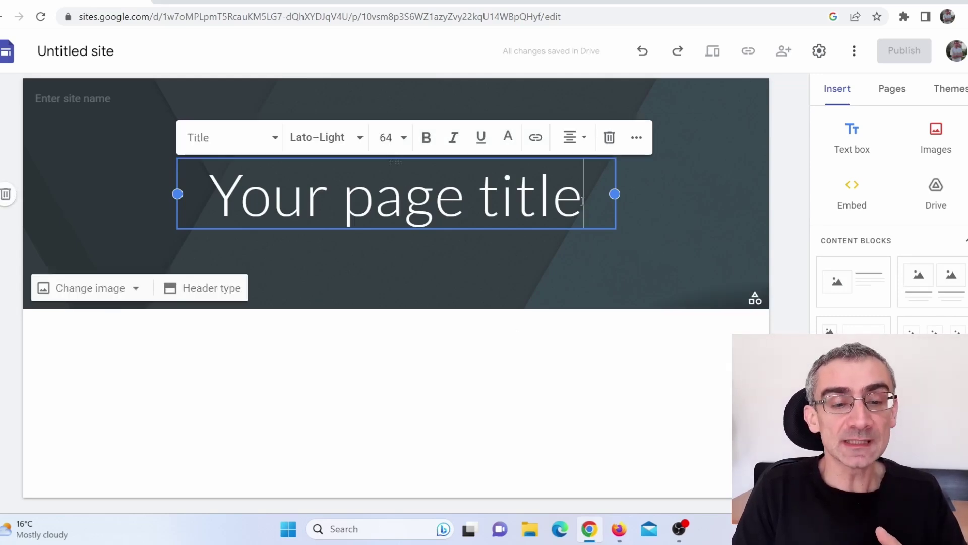
drag(583, 201, 234, 209)
key(BackSpace)
key(BackSpace)
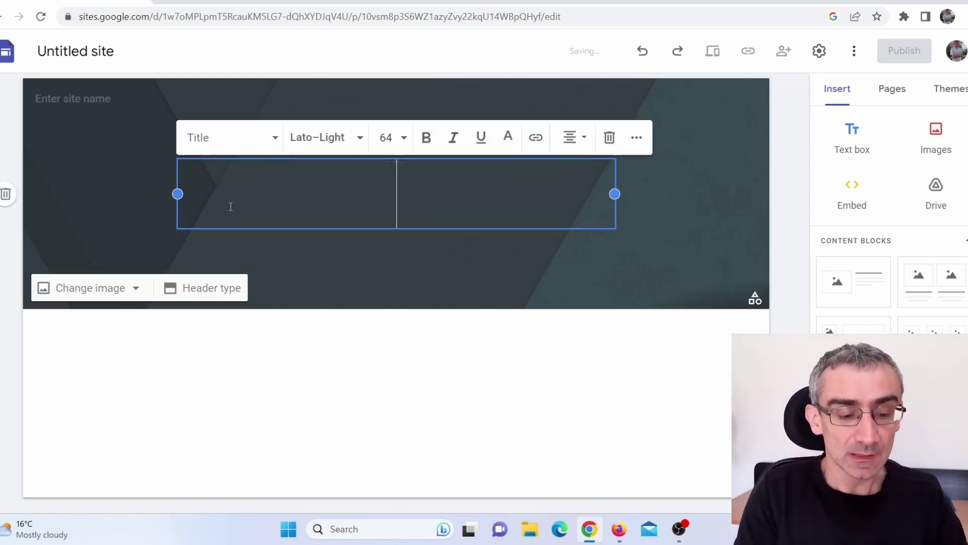
text(Learn )
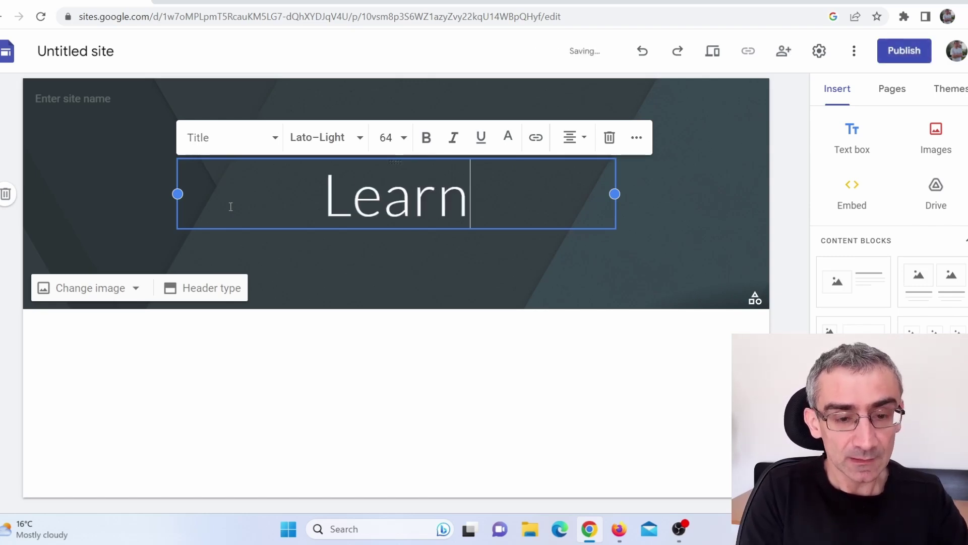
text(HTML)
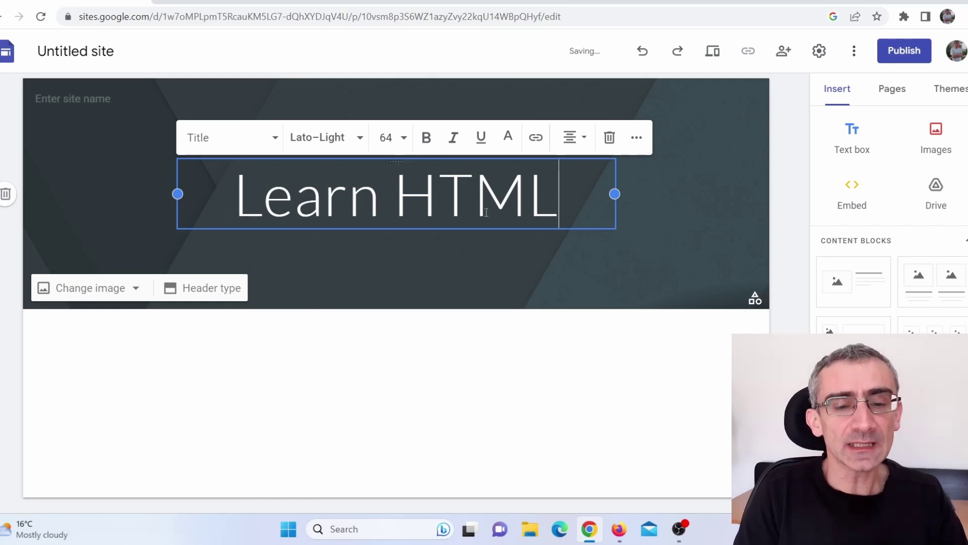
Step: Make the whole "Learn HTML" title bold and deselect it
drag(559, 202, 231, 201)
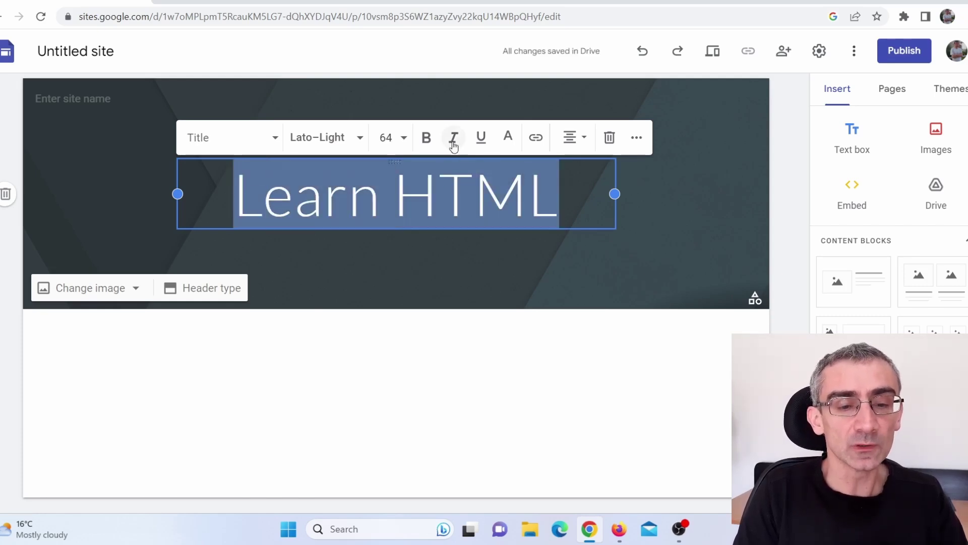
click(426, 138)
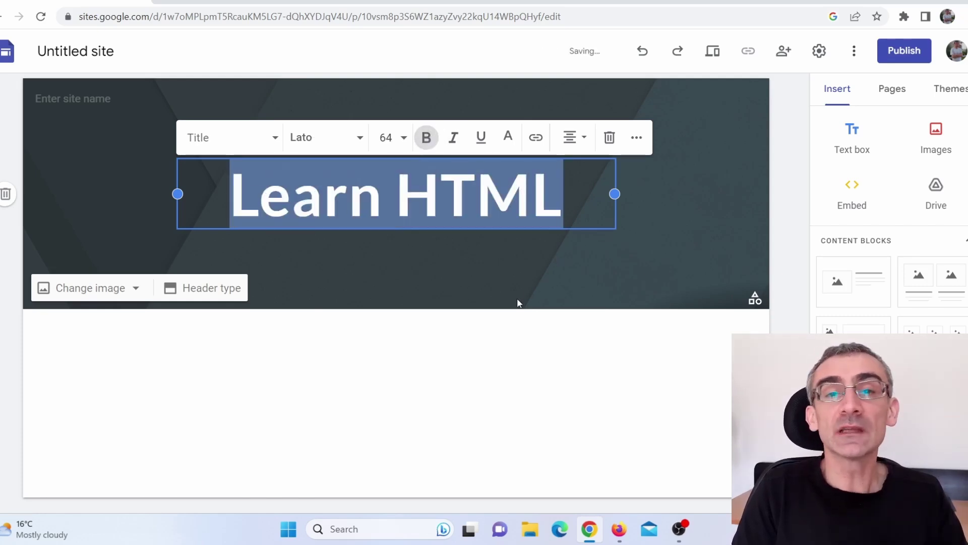
click(413, 370)
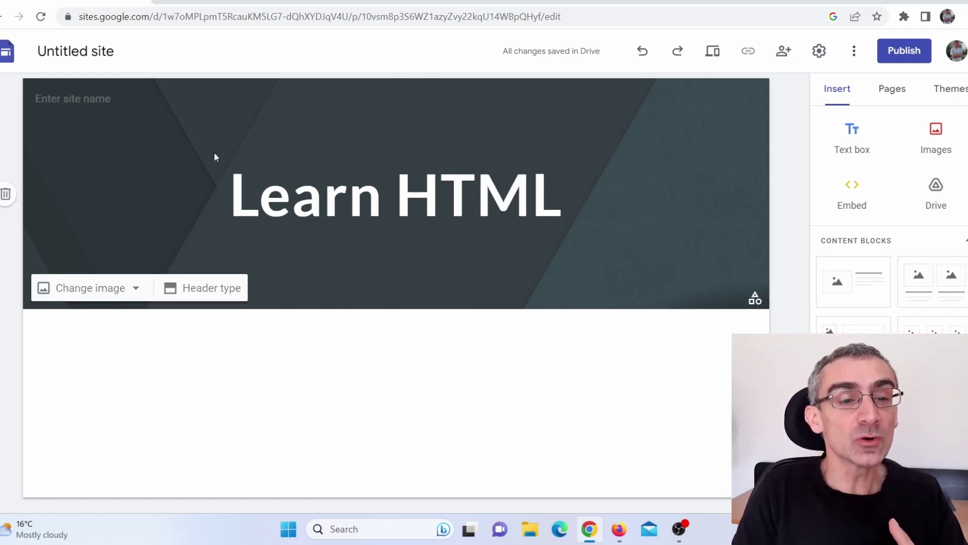
Step: In ChatGPT, submit "give me 500 words introduction form html course" using the AIPRM prompt "Human Written |100% Unique |SEO Optimized Article"
click(239, 4)
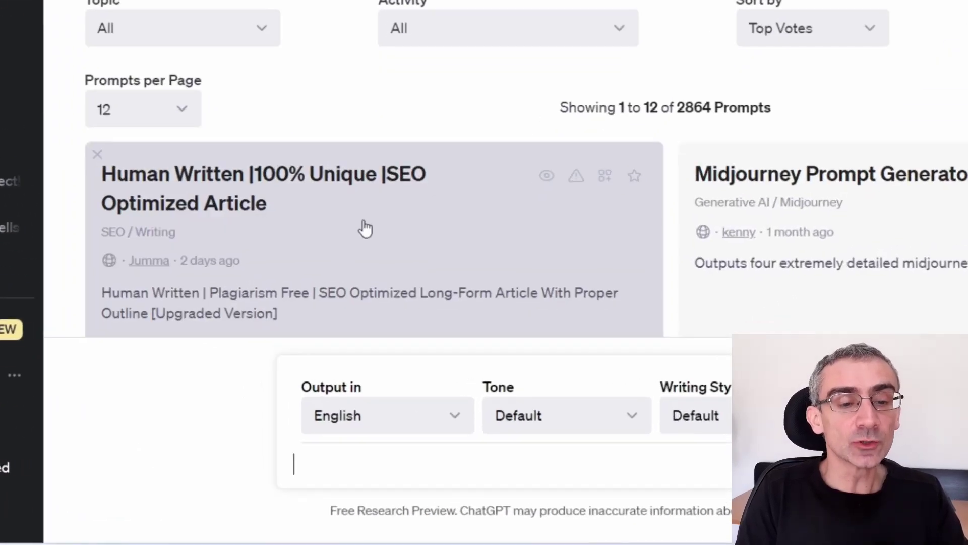
click(366, 228)
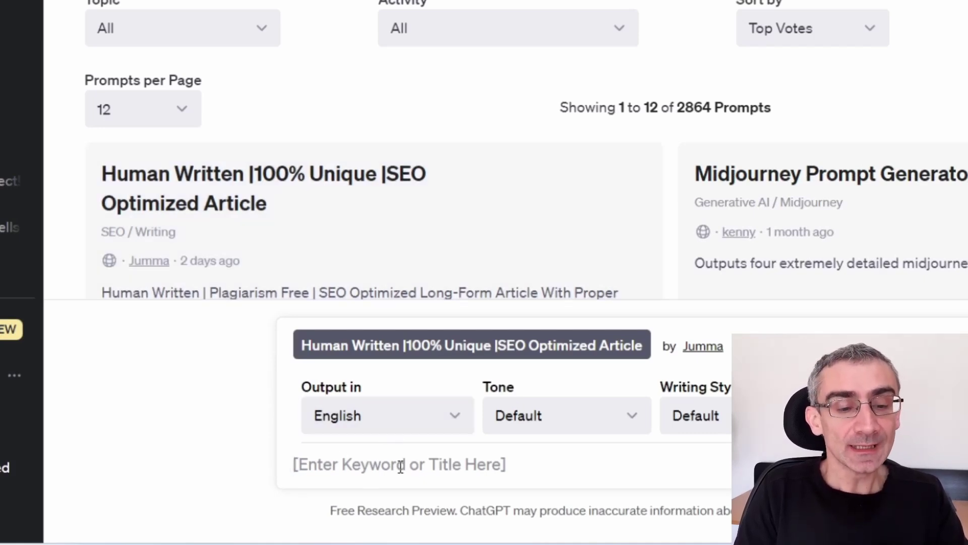
text(give me 500 words introduction form html course)
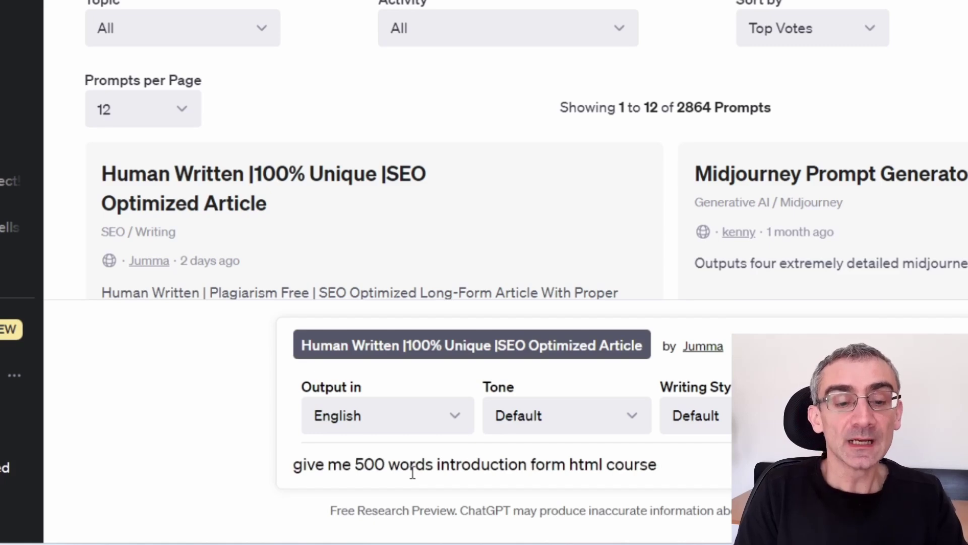
drag(313, 474, 686, 468)
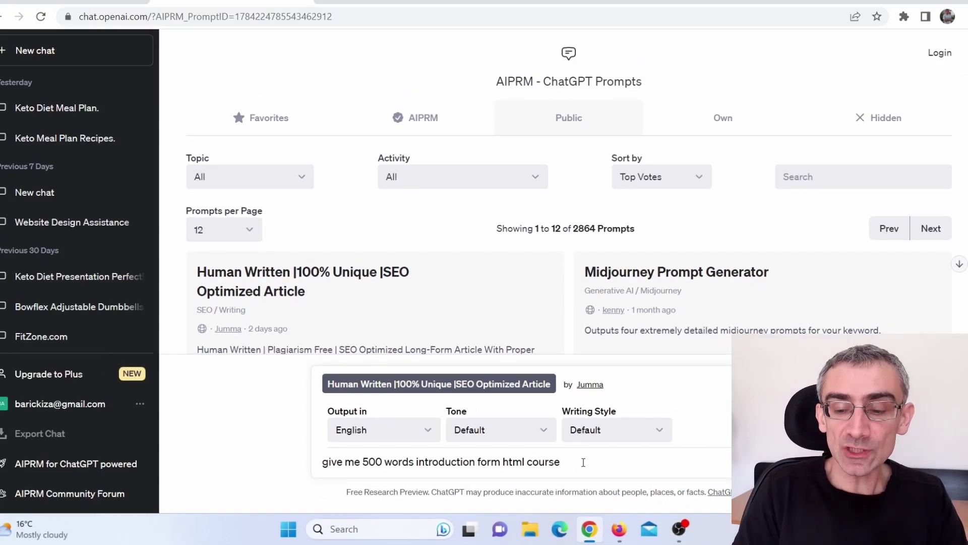
key(Return)
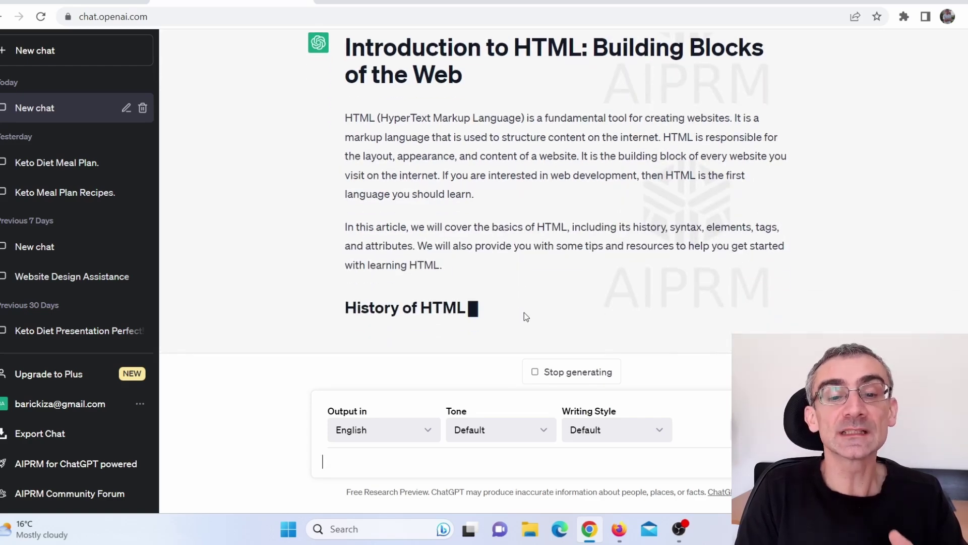
Step: Copy the generated article text from the first paragraph under the main heading through the end of the "What is HTML?" section
scroll(358, 172, up, 1)
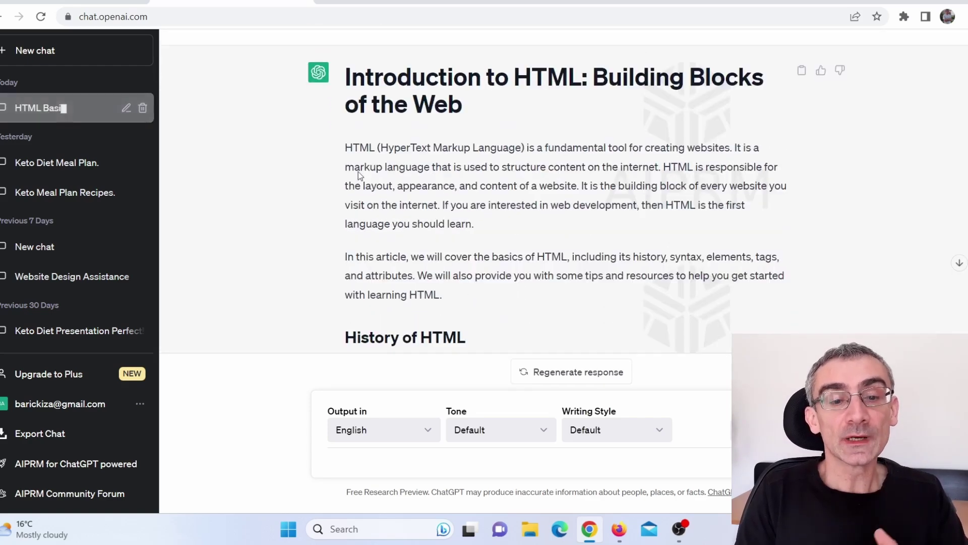
drag(352, 148, 479, 167)
click(344, 147)
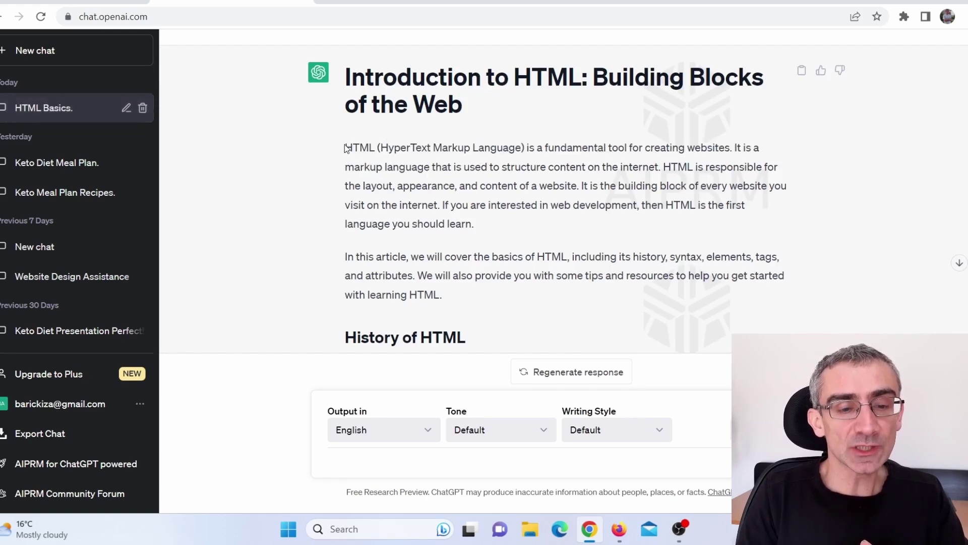
drag(344, 149, 625, 340)
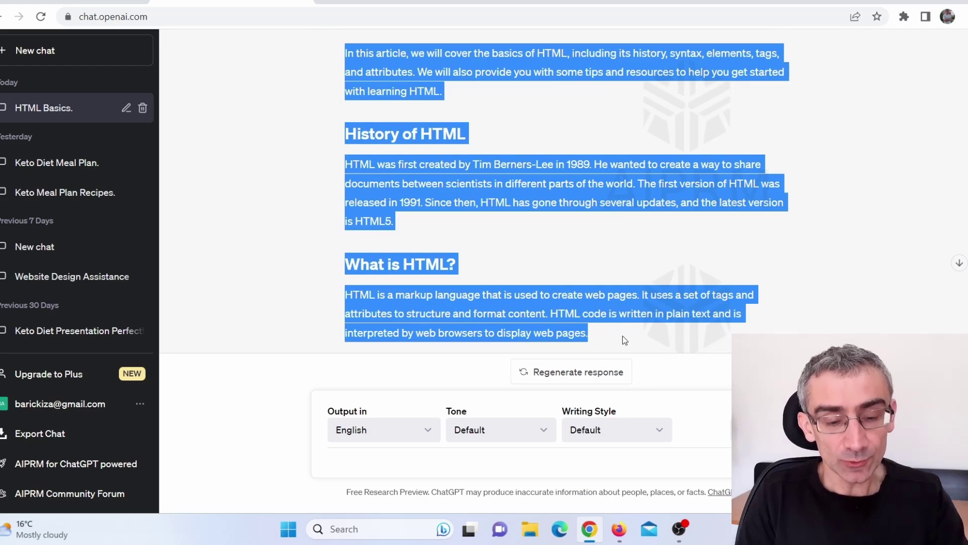
Step: Return to the Google Sites page, add a text box below the header and paste the copied HTML introduction
click(75, 2)
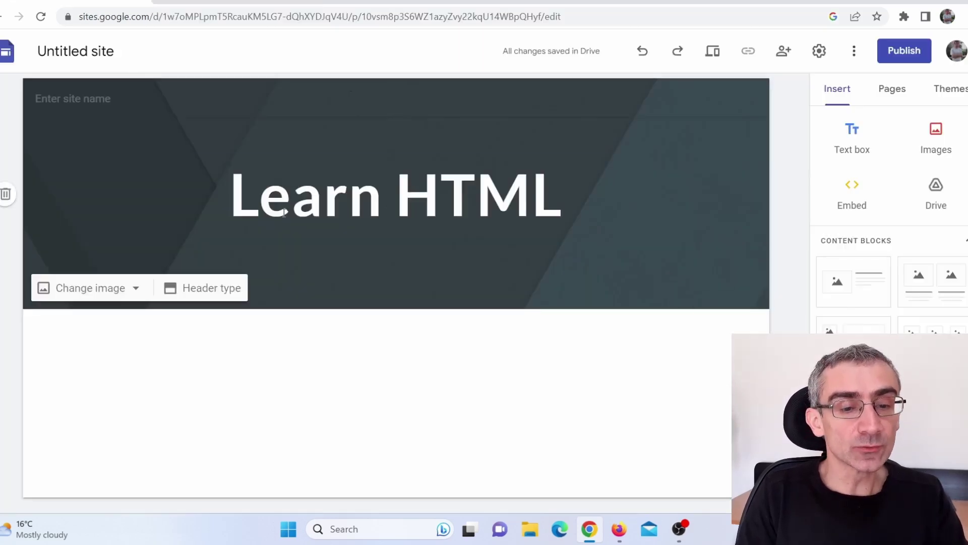
double_click(405, 370)
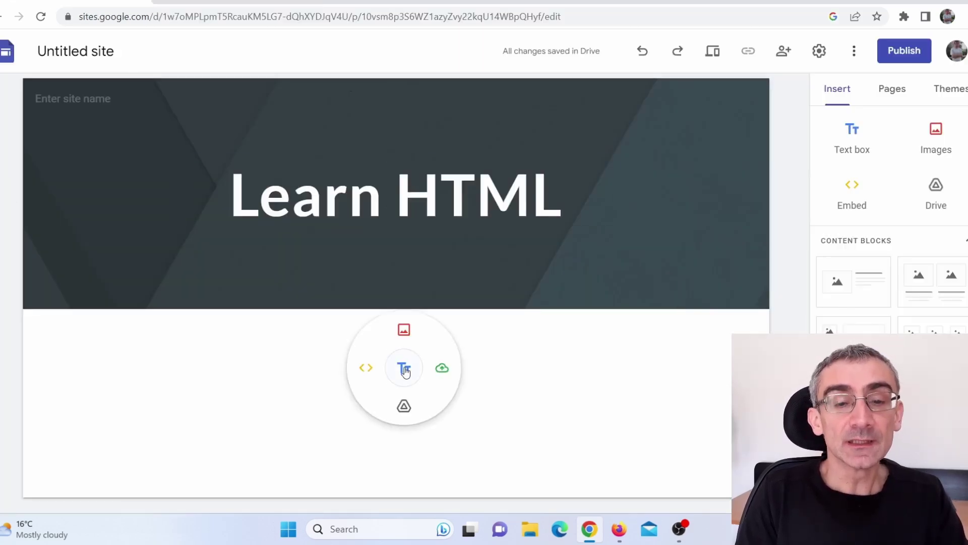
click(404, 370)
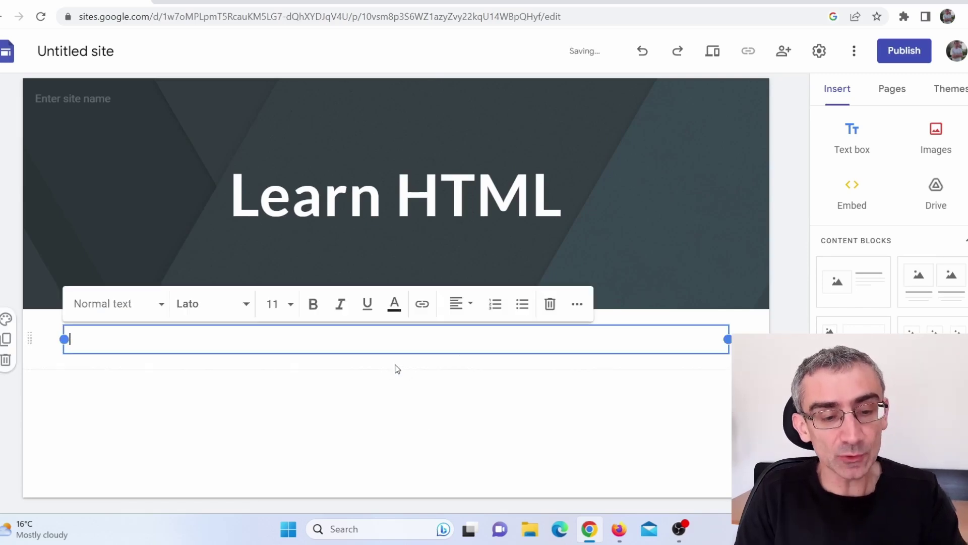
text(HTML (HyperText Markup Language) is a fundamental tool for creating websites. It is a markup language that is used to structure content on the internet. HTML is responsible for the layout, appearance, and content of a website. It is the building block of every website you visit on the internet. If you are interested in web development, then HTML is the first language you should learn.  In this article, we will cover the basics of HTML, including its history, syntax, elements, tags, and attributes. We will also provide you with some tips and resources to help you get started with learning HTML.  History of HTML HTML was first created by Tim Berners-Lee in 1989. He wanted to create a way to share documents between scientists in different parts of the world. The first version of HTML was released in 1991. Since then, HTML has gone through several updates, and the latest version is HTML5.  What is HTML? HTML is a markup language that is used to create web pages. It uses a set of tags and attributes to structure and format content. HTML code is written in plain text and is interpreted by web browsers to display web pages.)
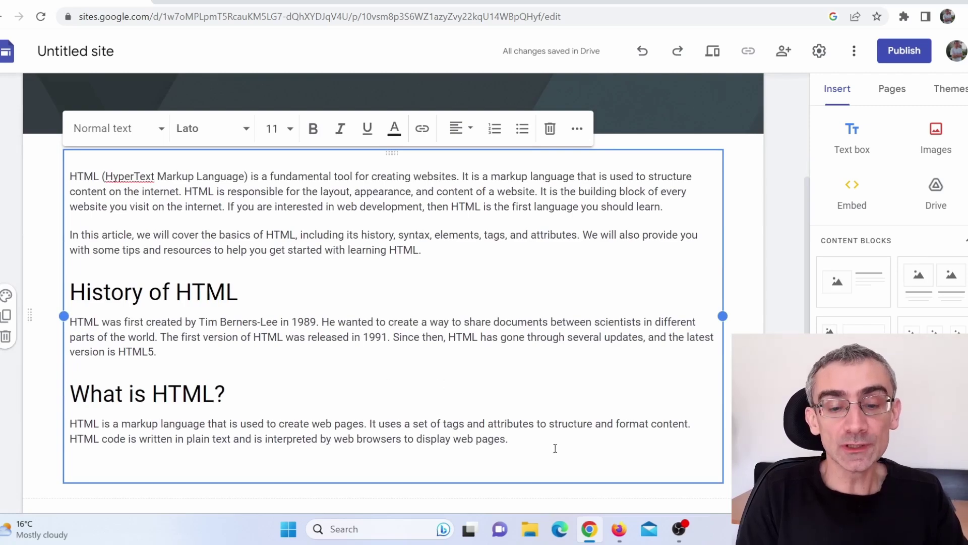
Step: Switch back to the paused YouTube video and copy its full iframe embed code from the sharing options
click(624, 533)
scroll(603, 425, down, 5)
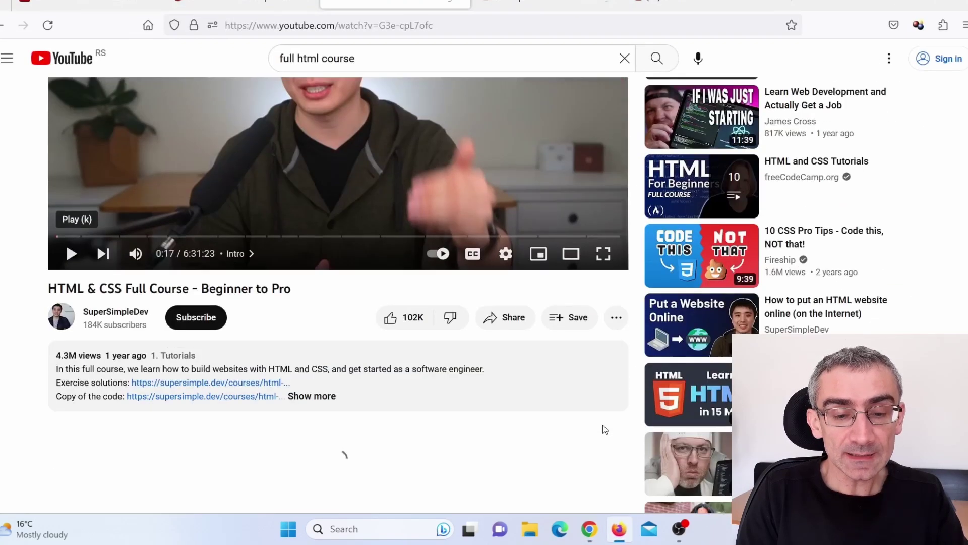
click(520, 249)
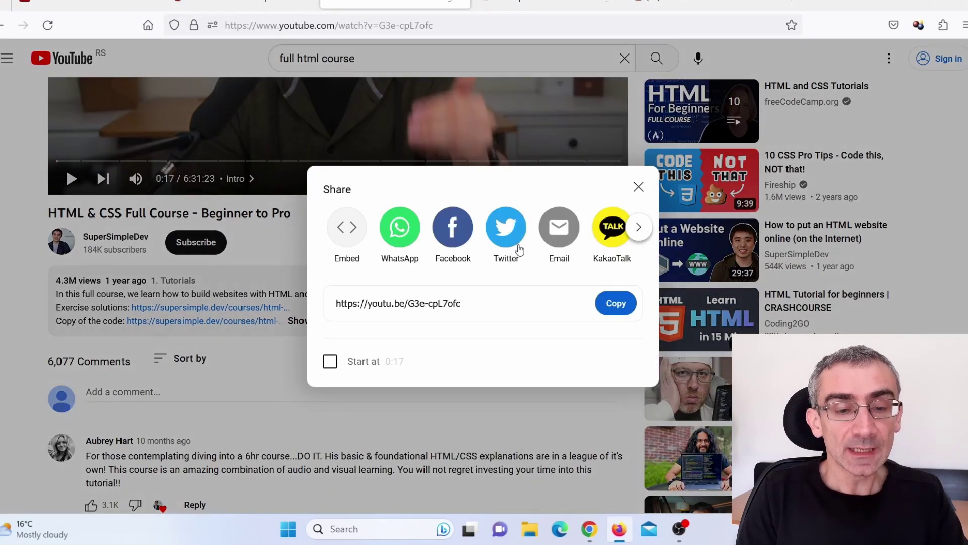
click(353, 229)
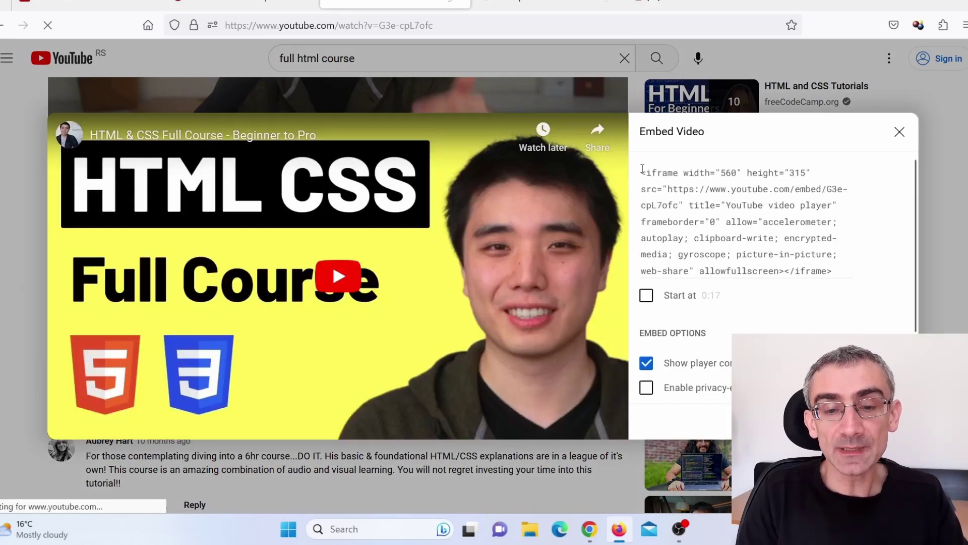
drag(642, 169, 847, 283)
key(ctrl+c)
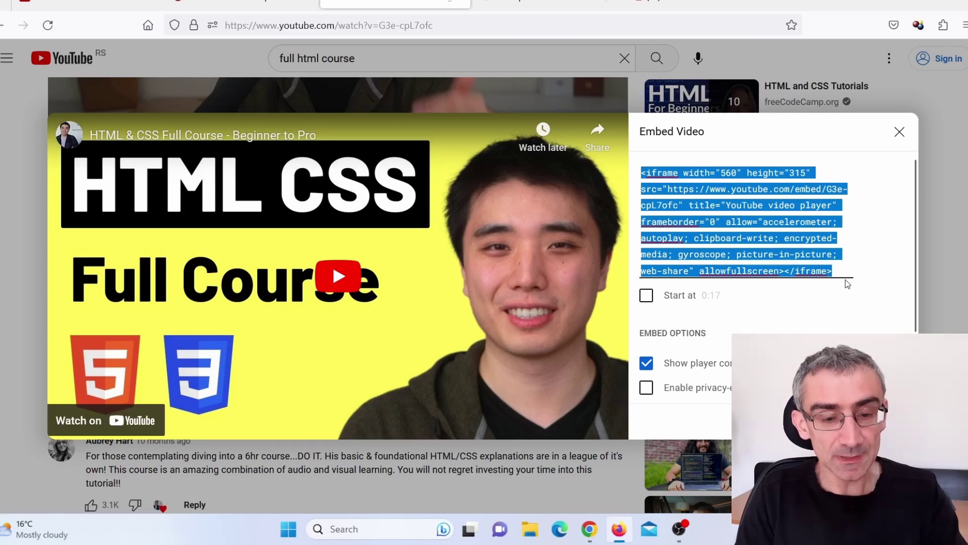
Step: Back in Google Sites, embed the video below the introduction text using the copied embed code and widen its frame
click(589, 529)
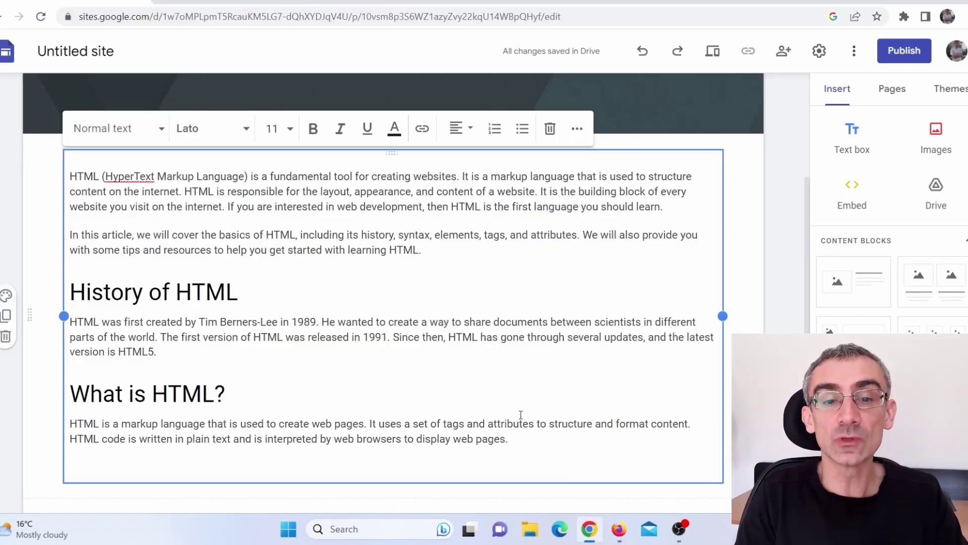
click(853, 200)
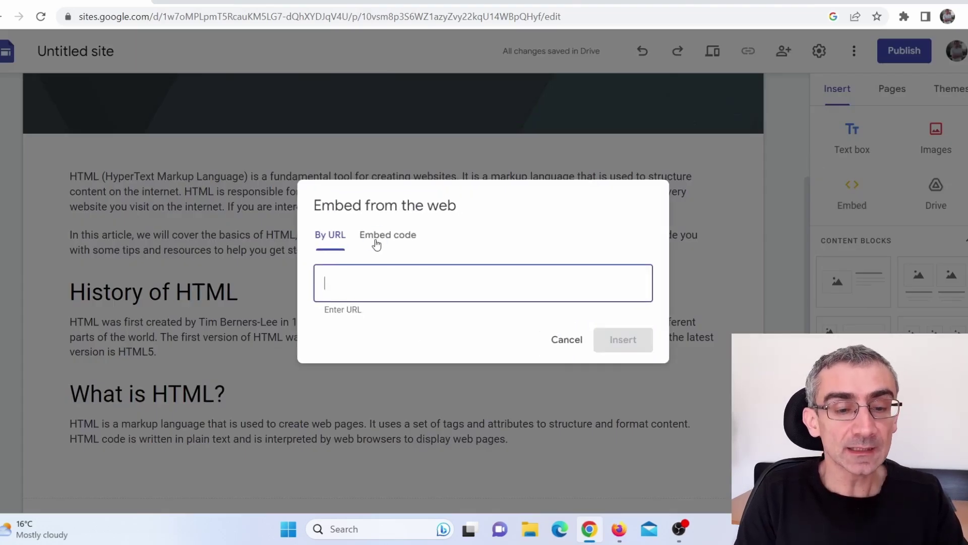
click(379, 222)
key(ctrl+v)
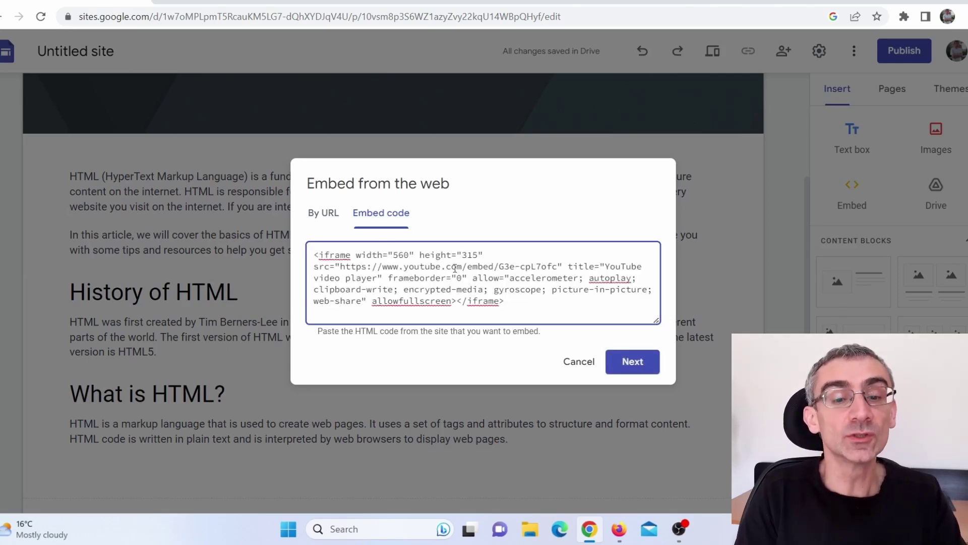
click(634, 364)
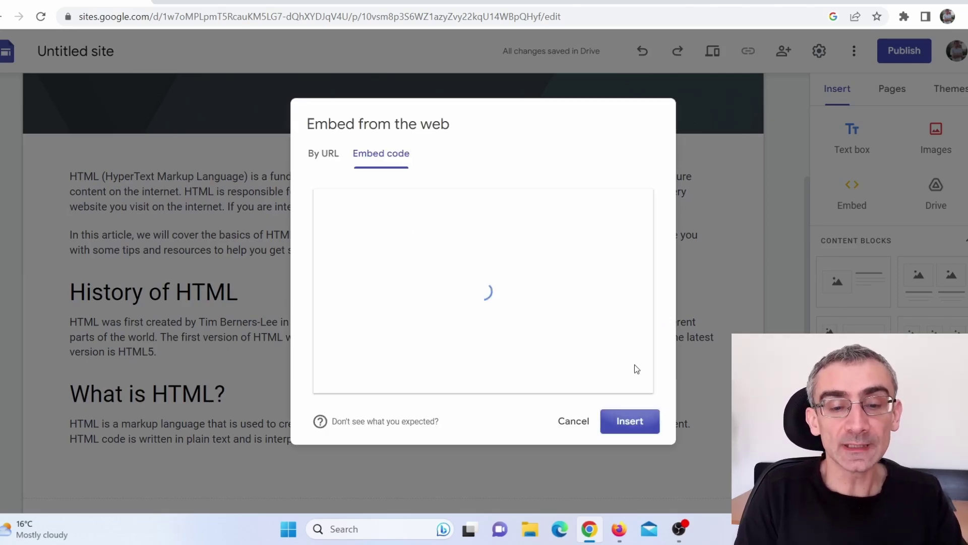
click(629, 423)
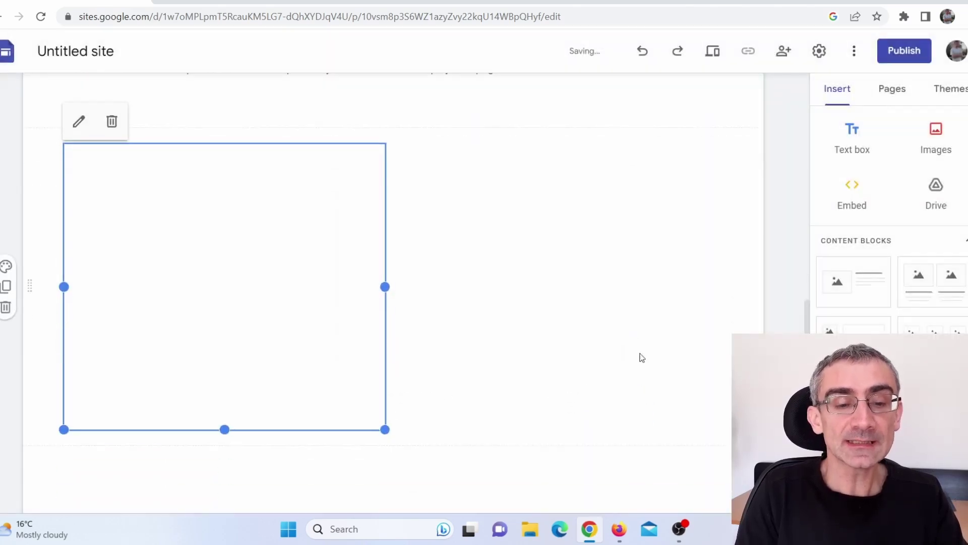
drag(385, 287, 497, 297)
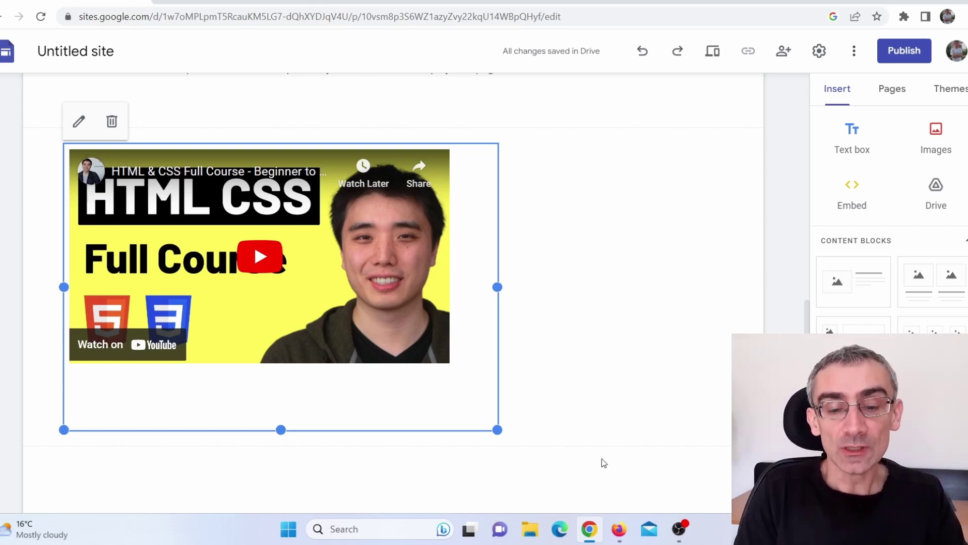
Step: Switch to the CPAGrip Video Lockers page, start a new video locker and agree to the Terms of Service
click(619, 528)
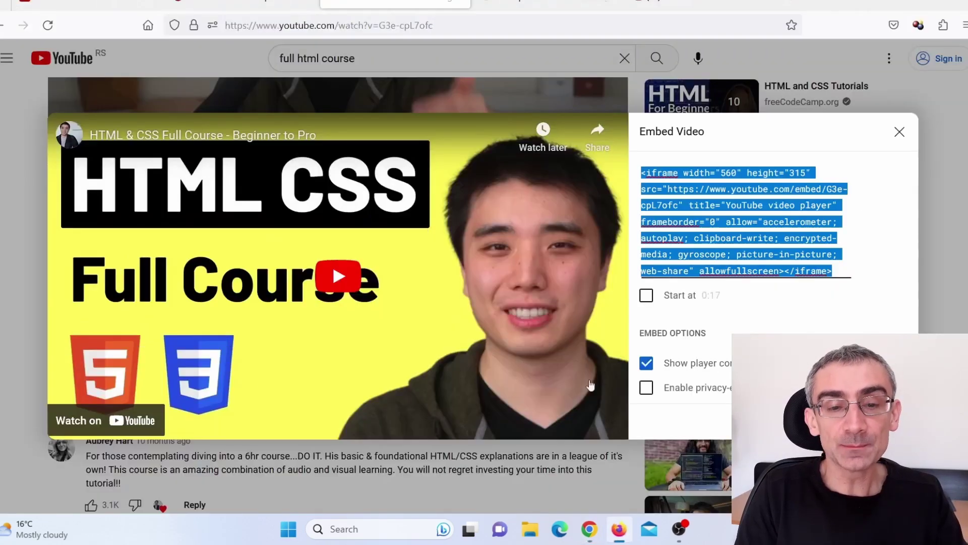
click(527, 6)
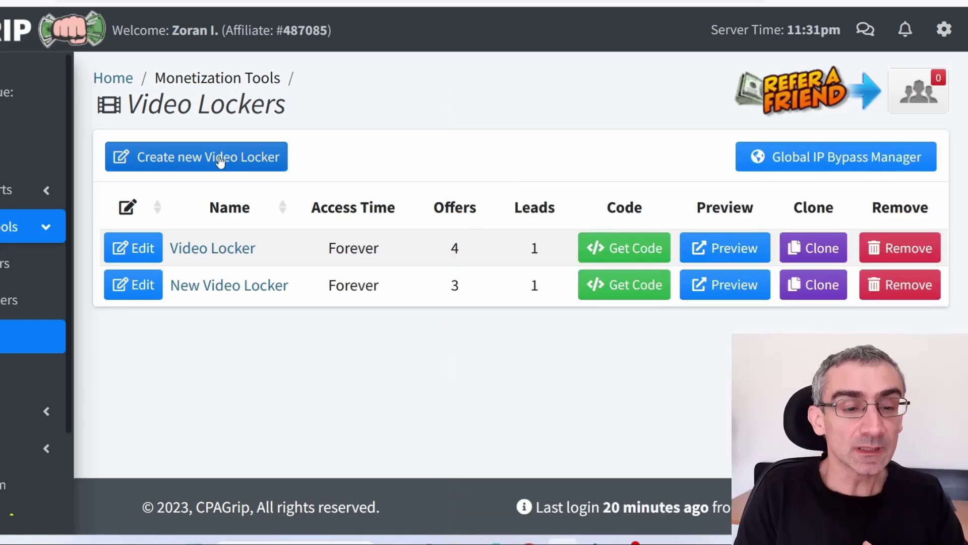
click(217, 166)
scroll(243, 349, down, 5)
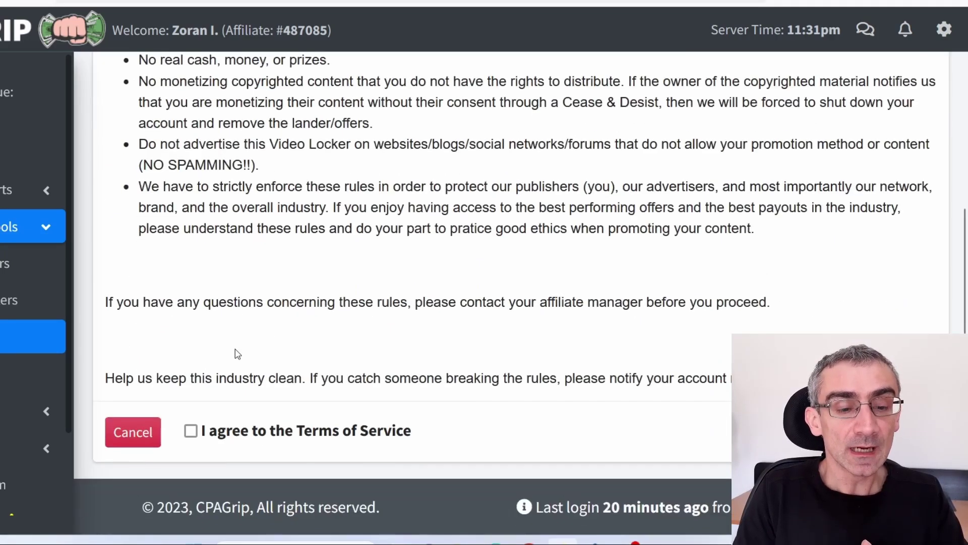
click(254, 431)
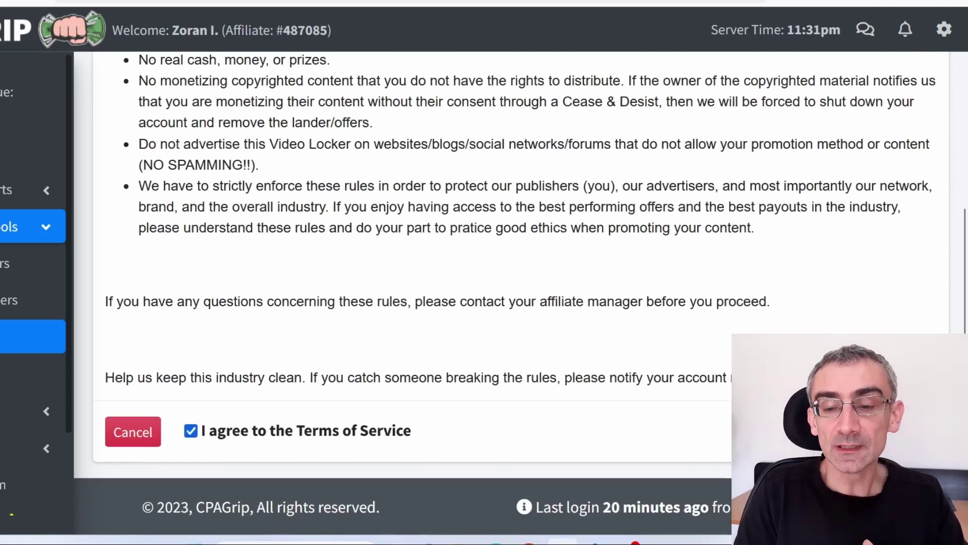
scroll(478, 274, up, 5)
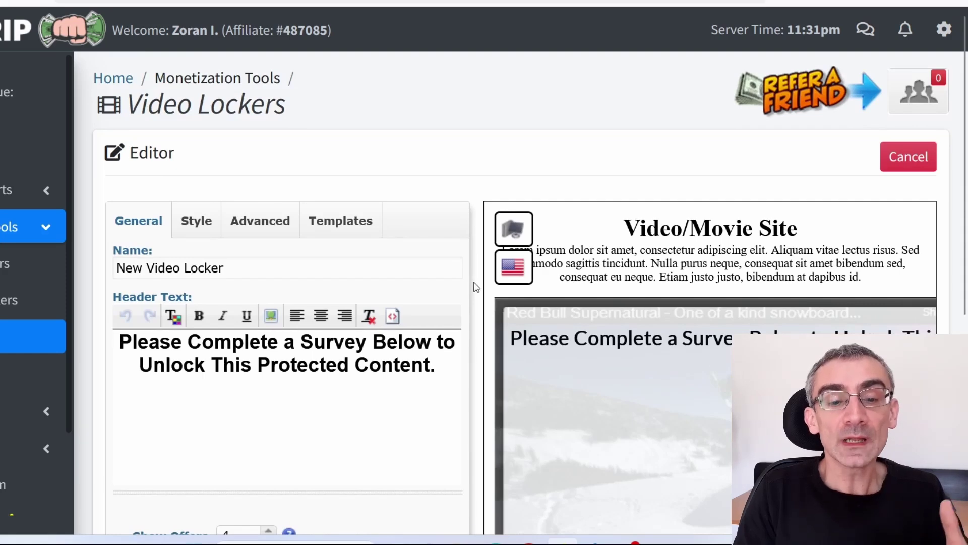
Step: Replace "Protected Content" with "Course" in the new video locker's header text
scroll(477, 282, down, 2)
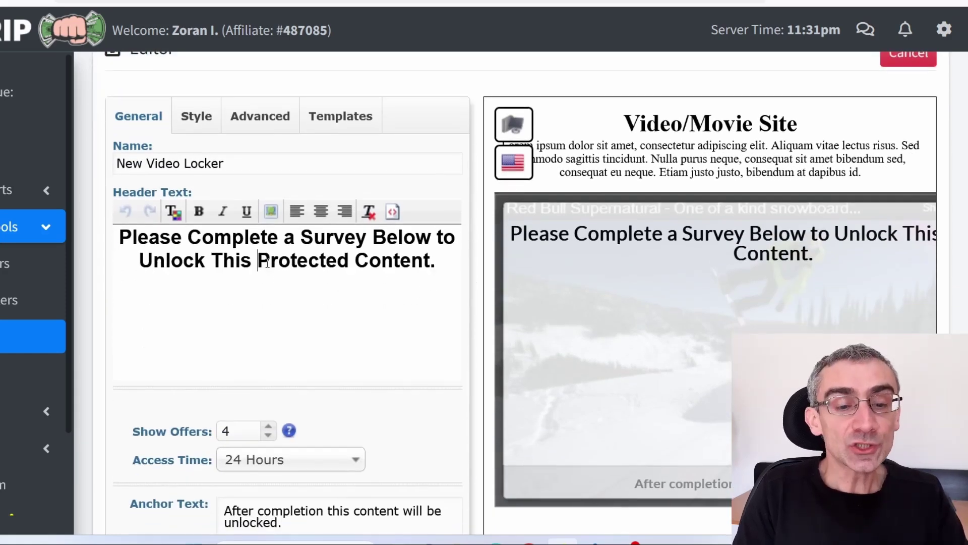
drag(260, 266, 427, 270)
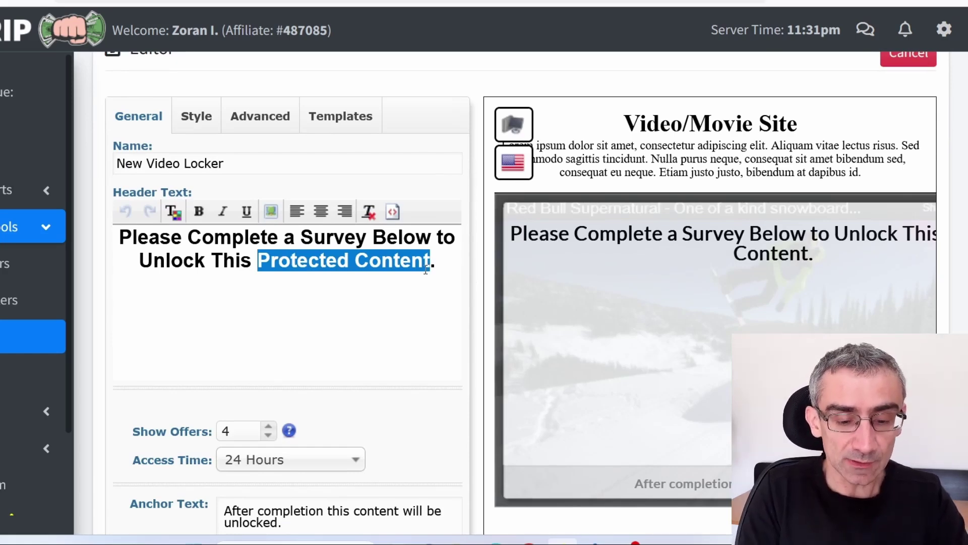
text(Cours)
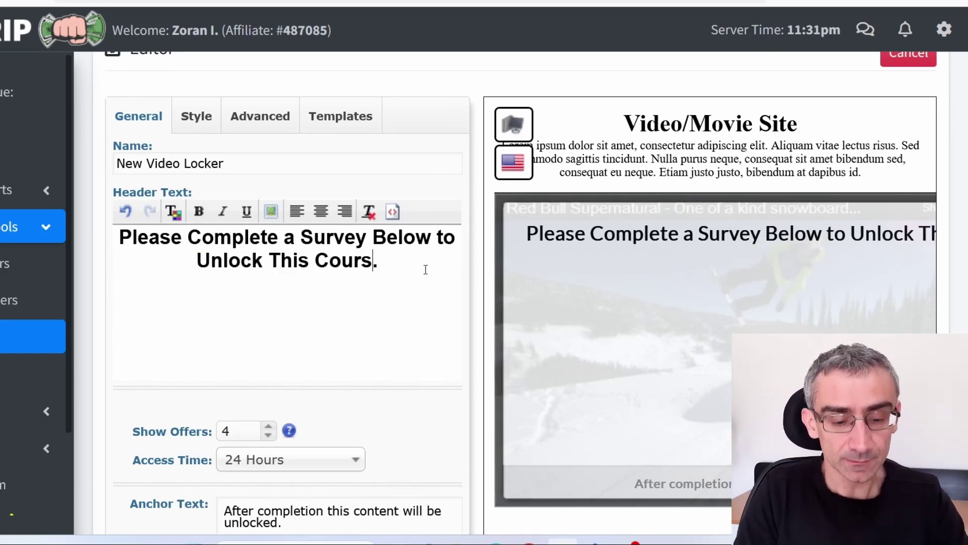
text(e)
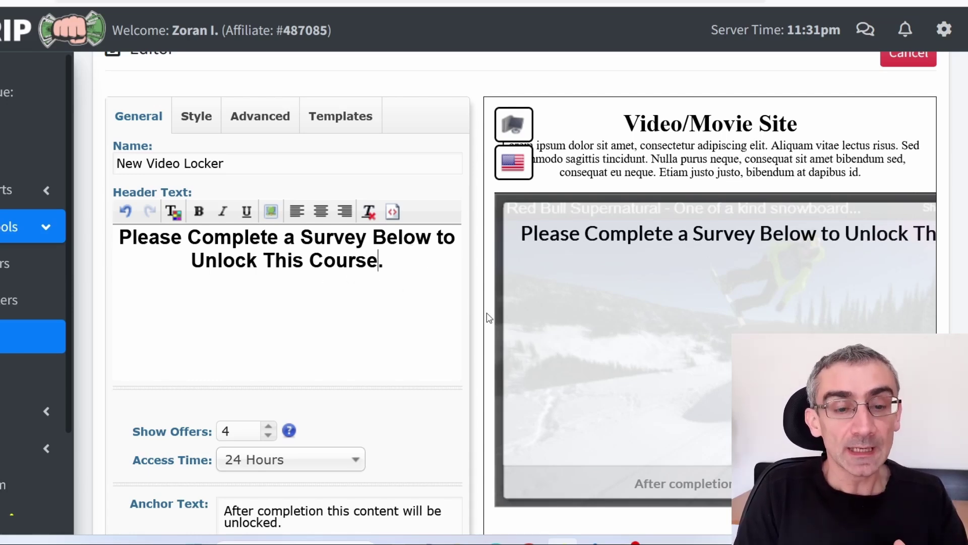
Step: Save the new video locker and get its code from the locker list
scroll(491, 313, down, 5)
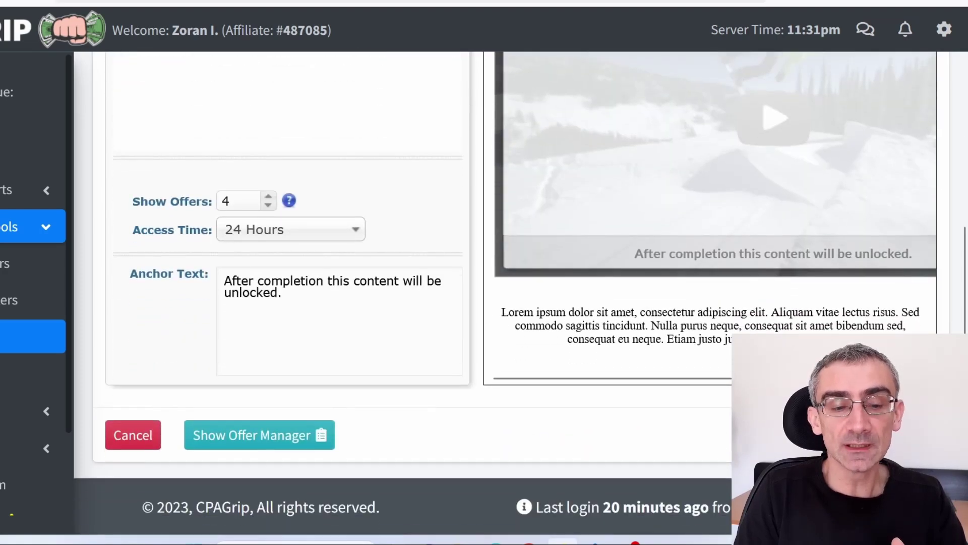
click(908, 435)
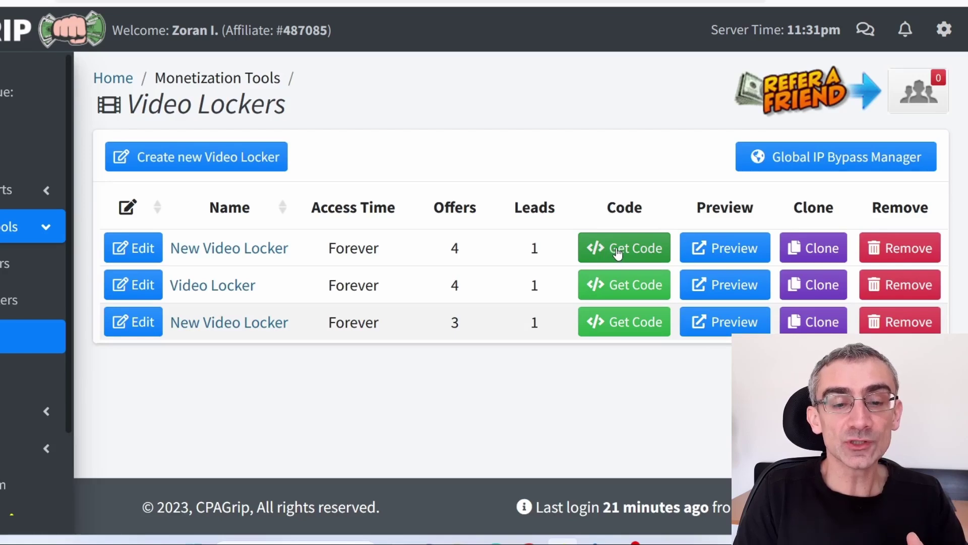
click(618, 254)
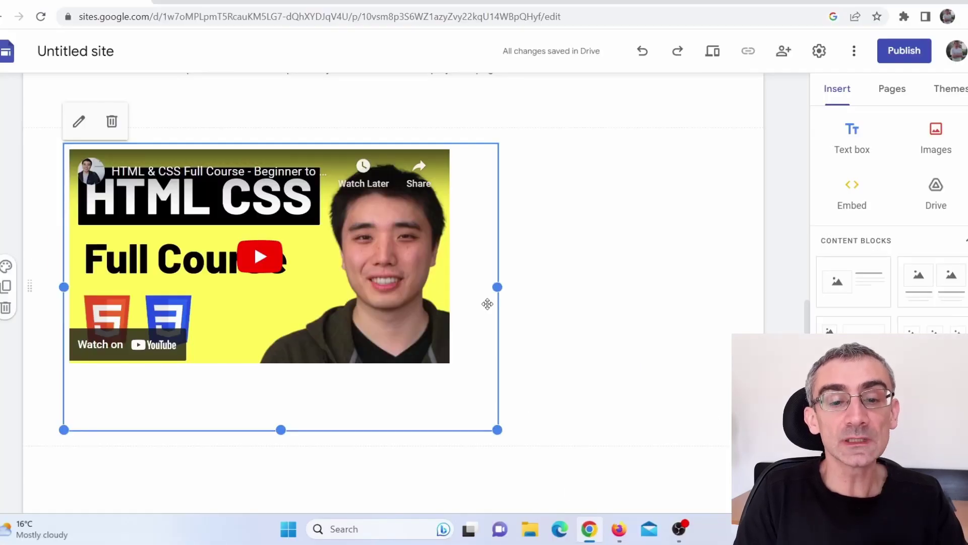
Step: Back in Google Sites, center the embedded video and insert the locker's script code above its existing iframe code
drag(401, 302, 669, 372)
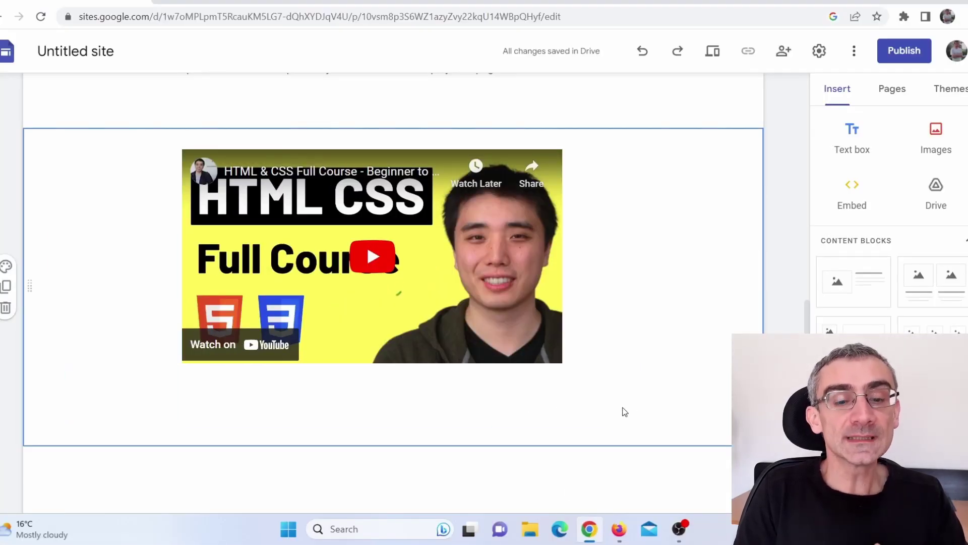
drag(424, 387, 437, 400)
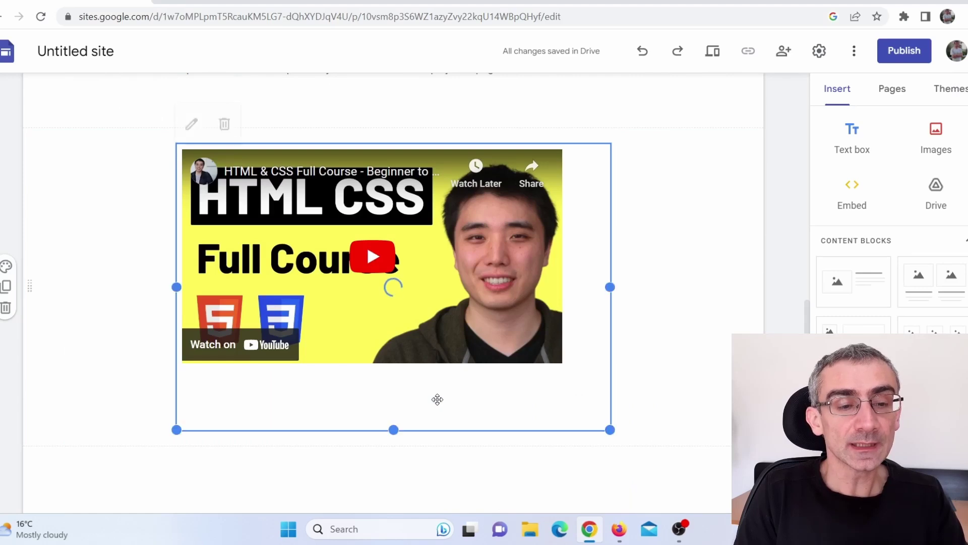
click(191, 122)
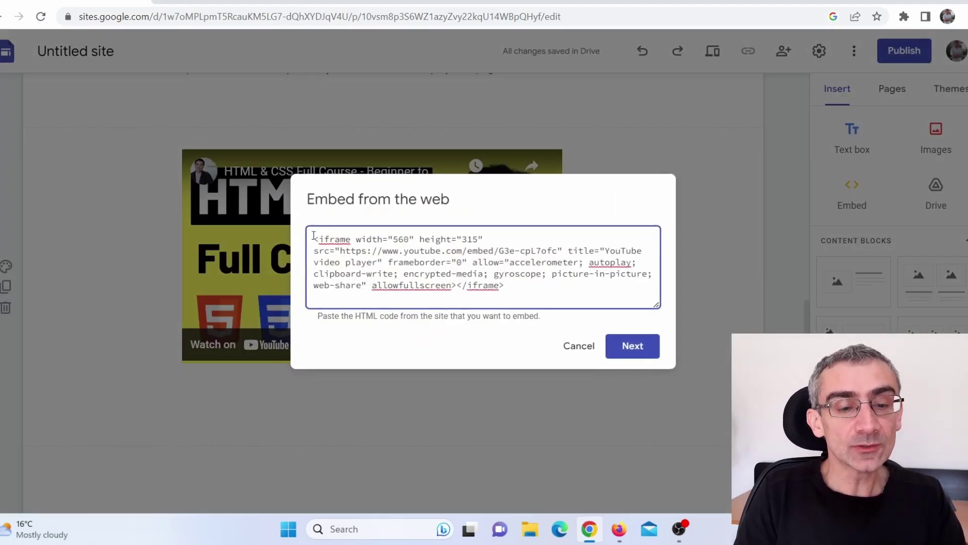
text(<script type="text/javascript" src="https://filestrue.com/script_include.php?id=1410439"></script>)
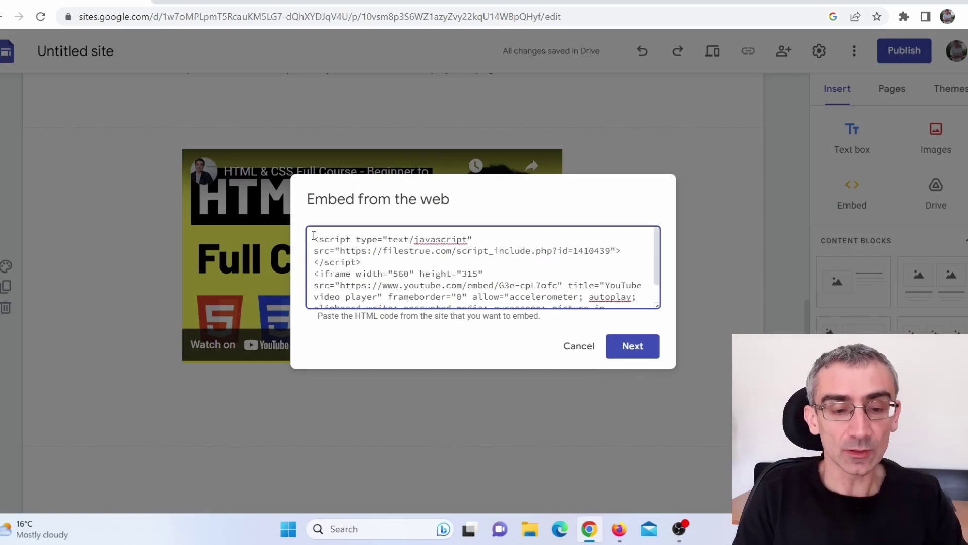
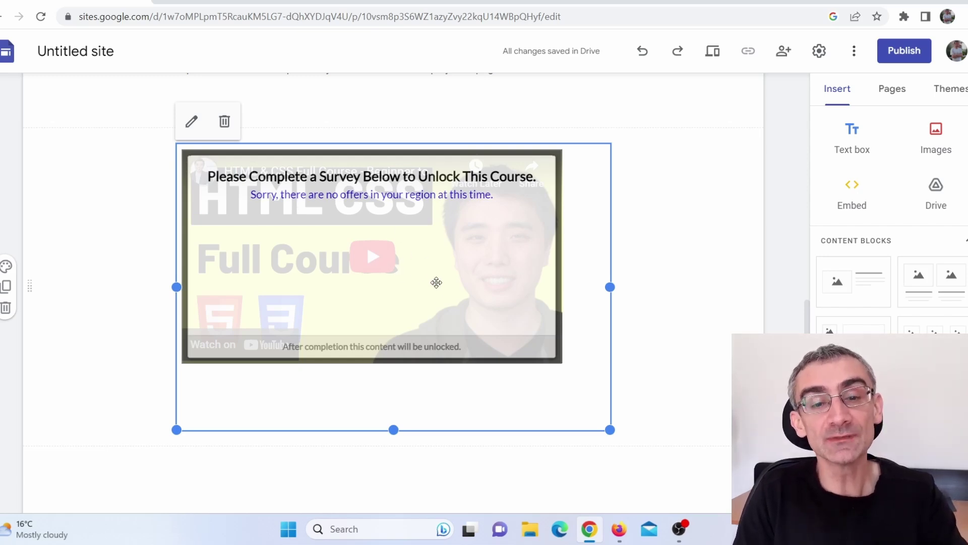
Step: Preview the Learn HTML page from its header to the locked video, and return to the editor
scroll(655, 302, up, 10)
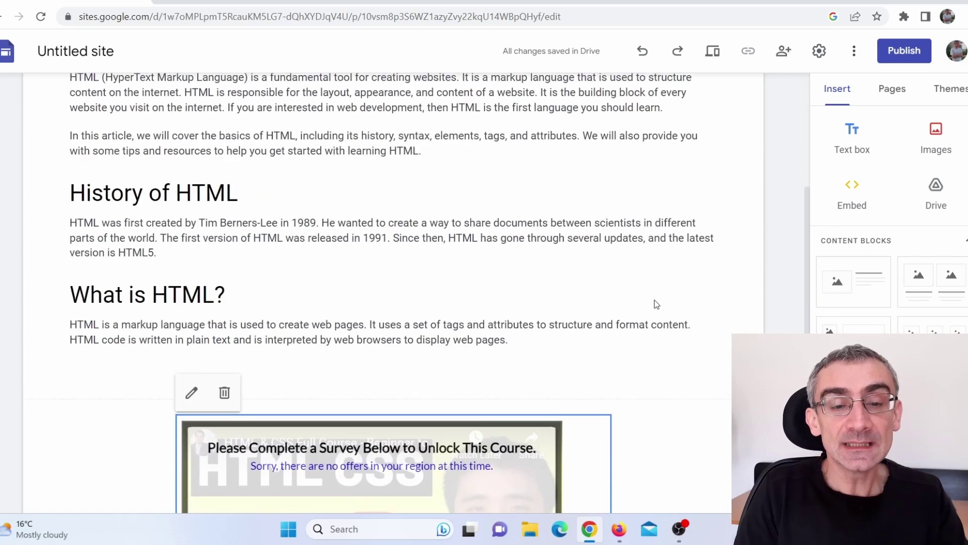
click(713, 51)
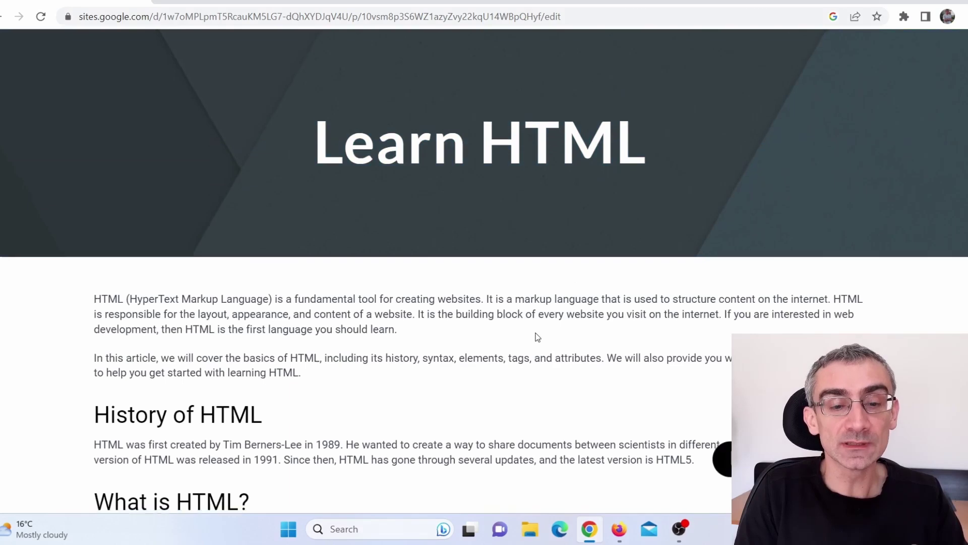
scroll(691, 320, down, 9)
scroll(689, 316, up, 9)
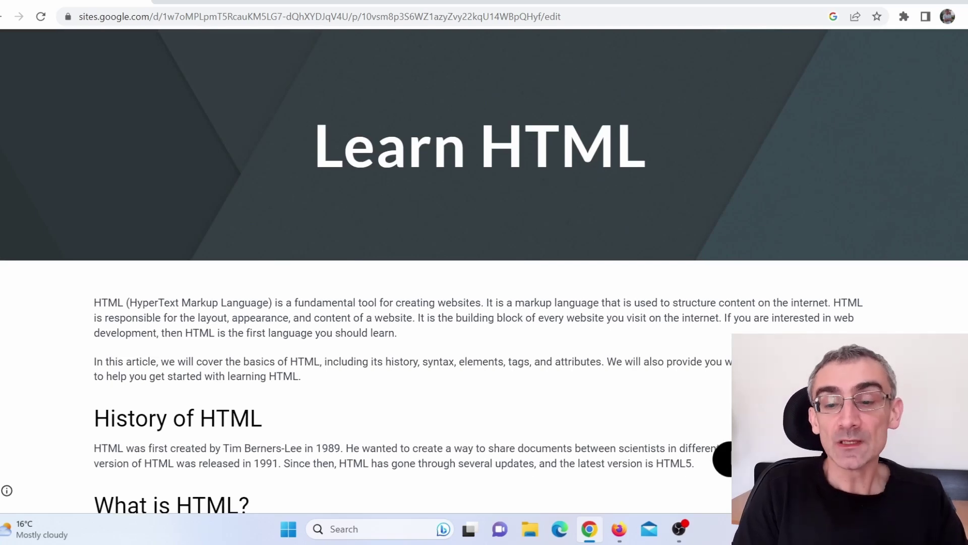
click(726, 459)
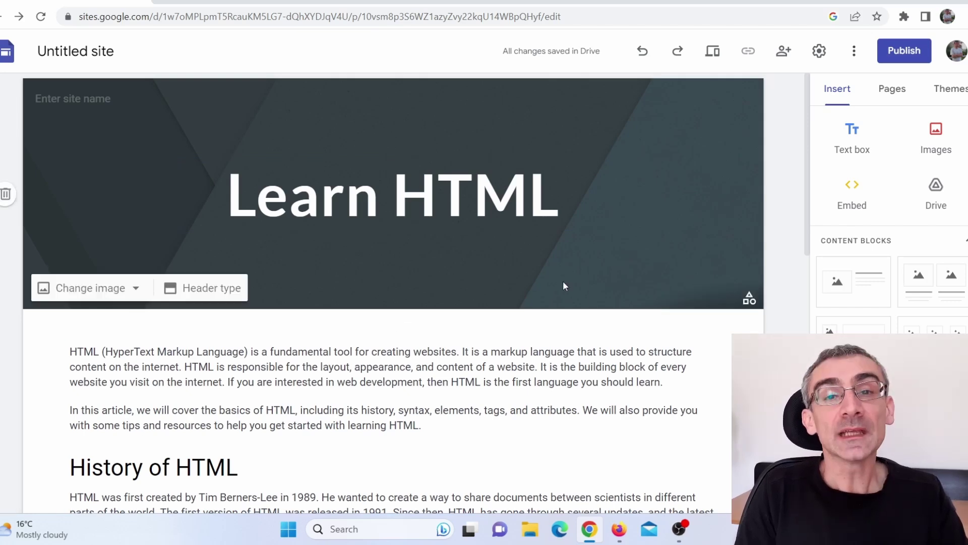
Step: Switch to Quora, search for "learn html" and filter the results to questions only
click(622, 538)
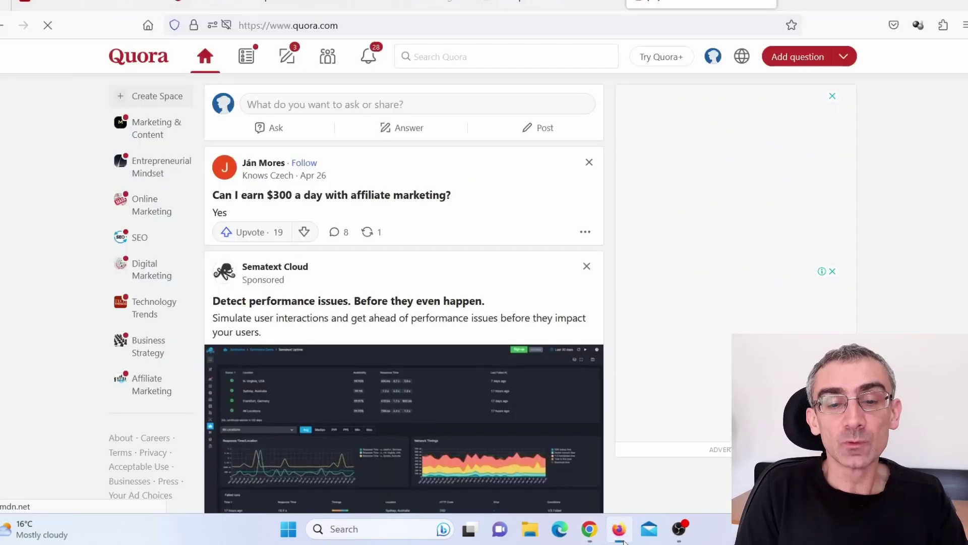
scroll(568, 194, down, 3)
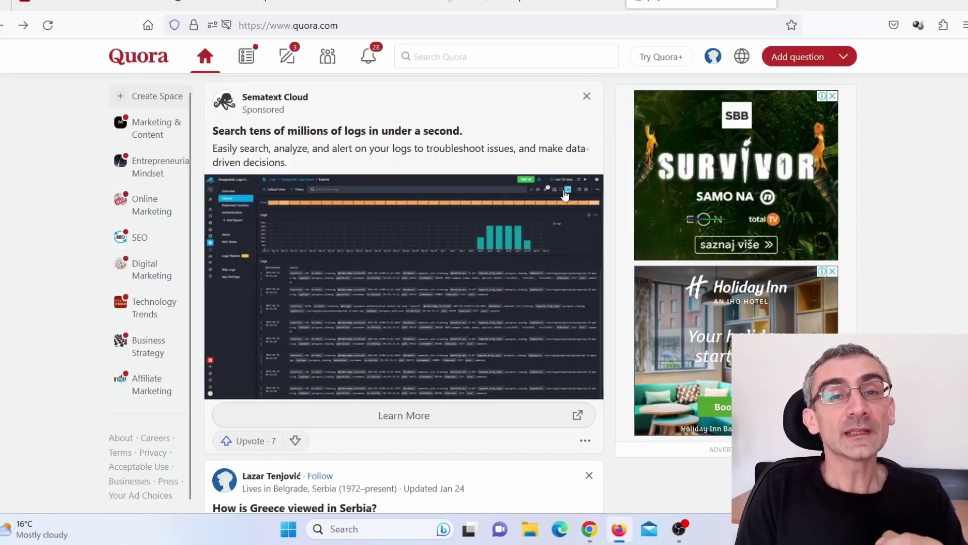
click(436, 58)
text(learn html)
key(Return)
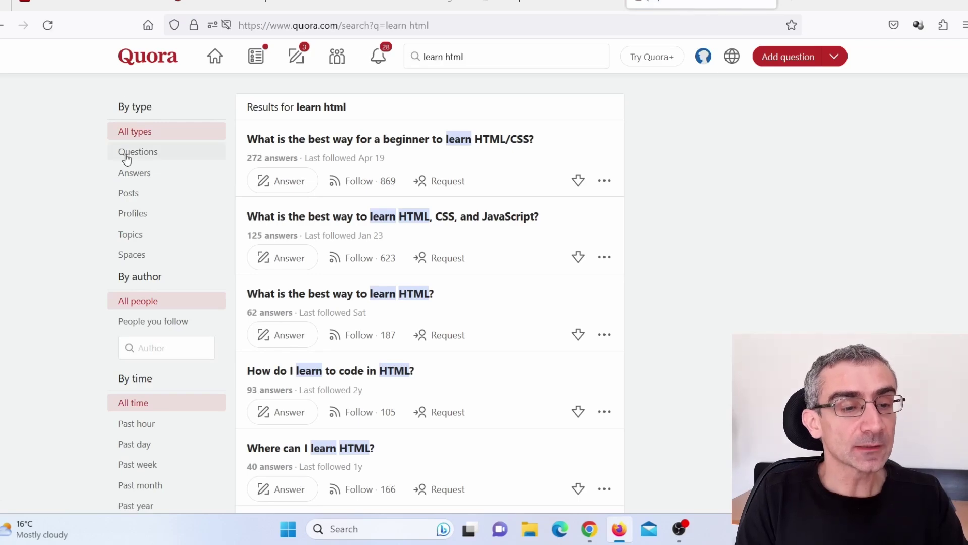
click(127, 157)
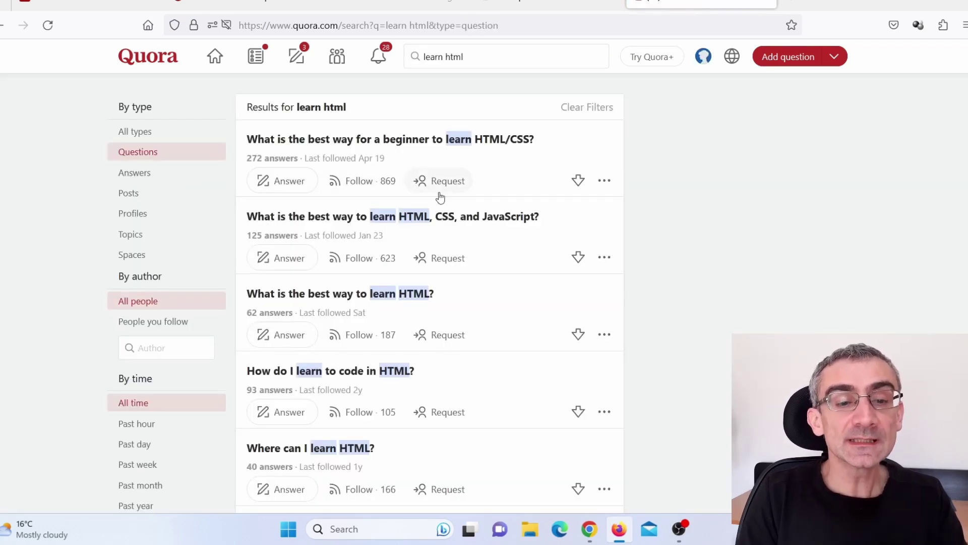
Step: Browse the results, open the question "What is the best way for a beginner to learn HTML/CSS?" and start an answer
scroll(457, 266, down, 8)
scroll(456, 266, down, 12)
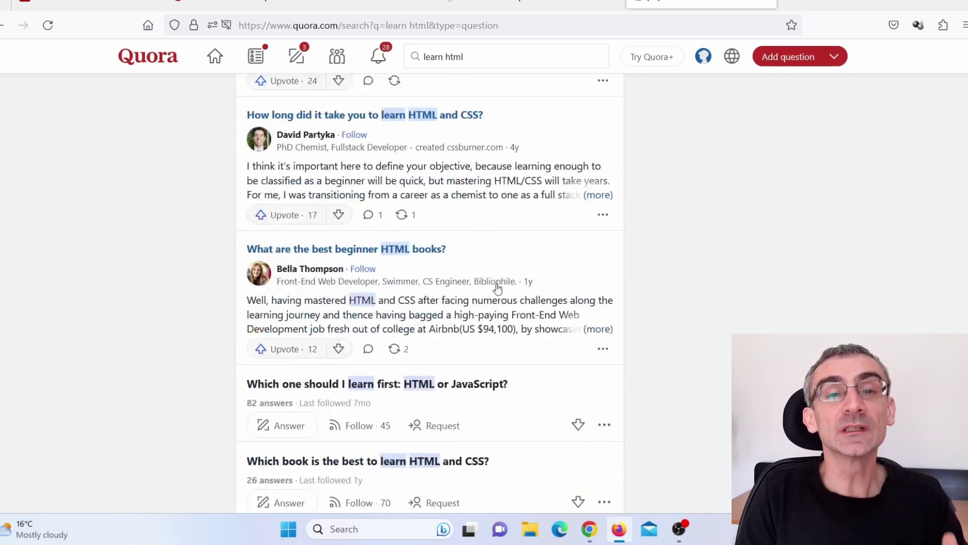
scroll(525, 297, up, 20)
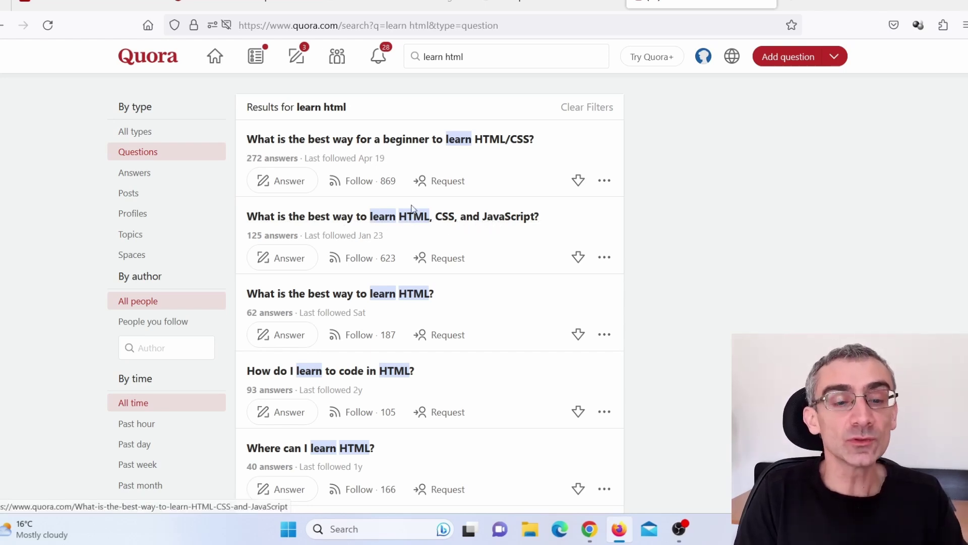
click(394, 144)
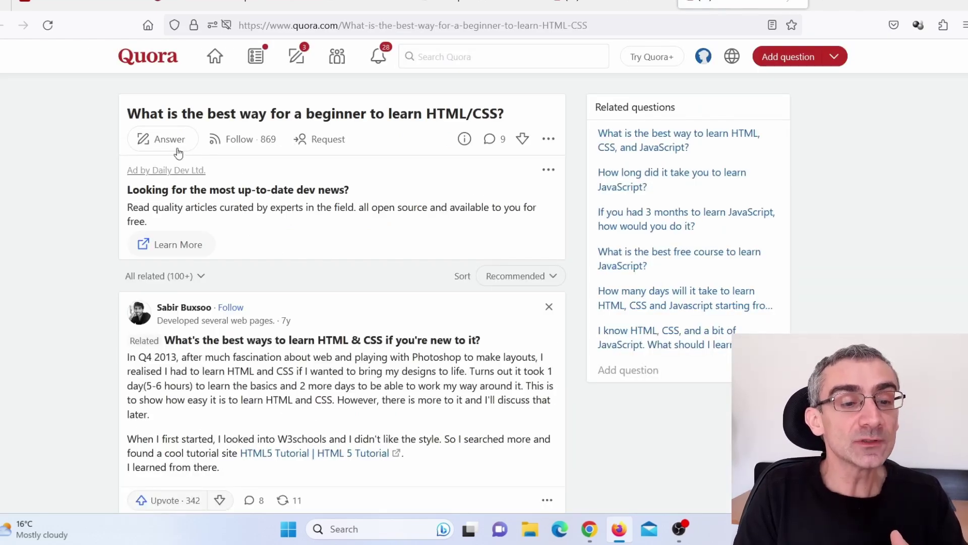
click(171, 140)
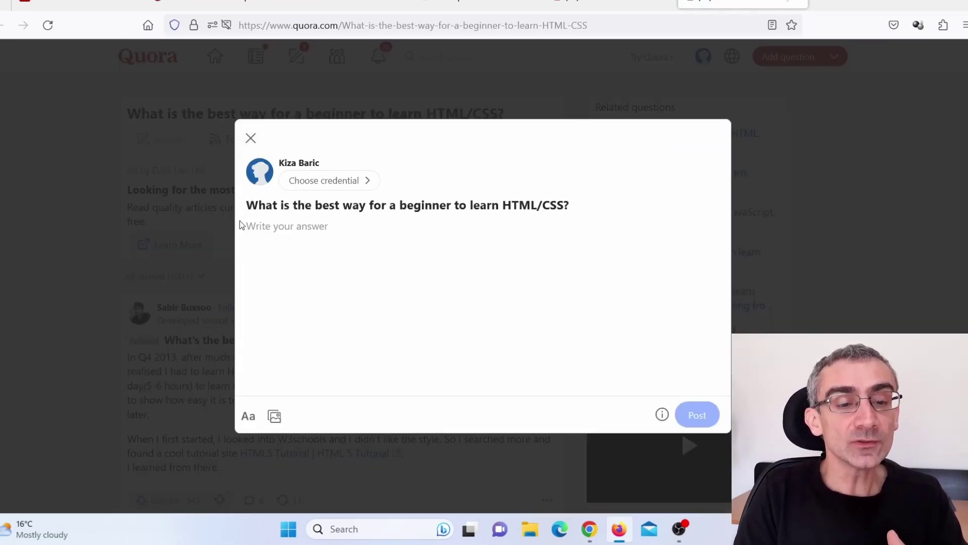
Step: Copy the question's title, switch to the ChatGPT "HTML Basics." chat and paste it into the prompt
drag(247, 204, 570, 205)
key(ctrl+c)
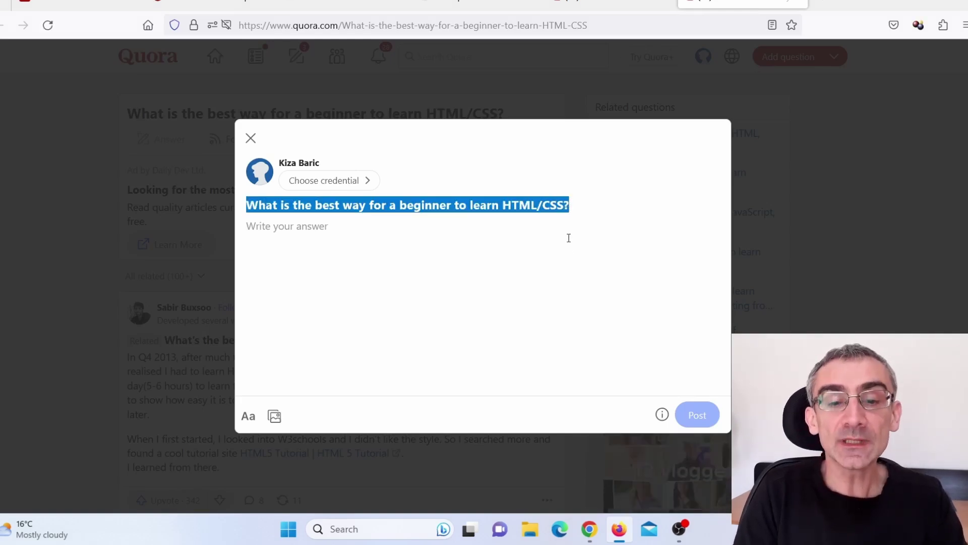
click(589, 529)
click(233, 3)
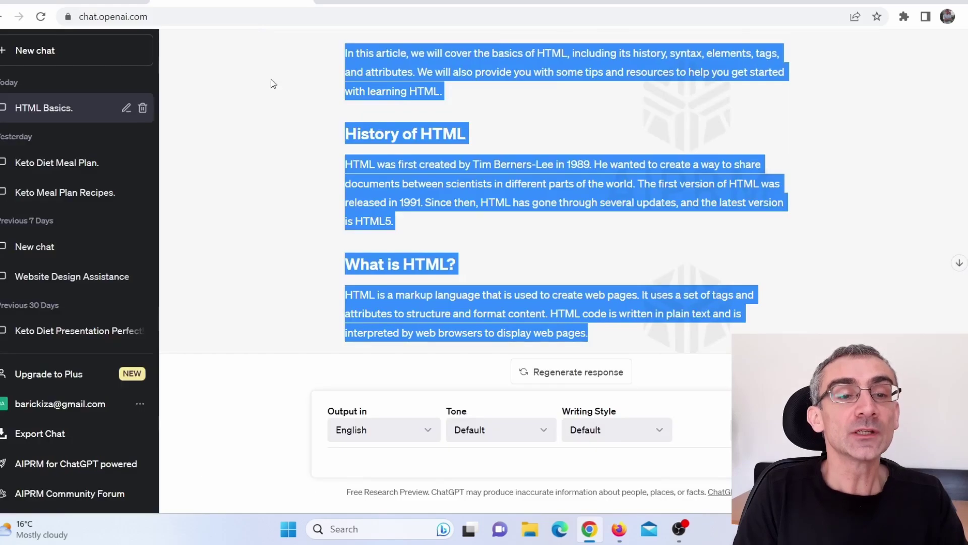
click(396, 460)
key(ctrl+v)
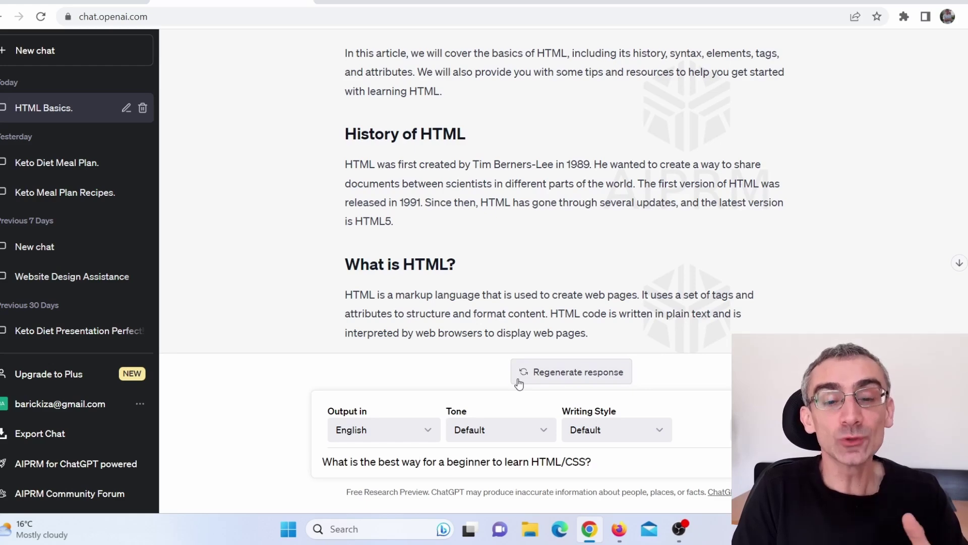
Step: Copy the ChatGPT text from the History of HTML paragraph through the "What is HTML?" heading and paste it as the Quora answer
drag(359, 165, 578, 254)
key(ctrl+c)
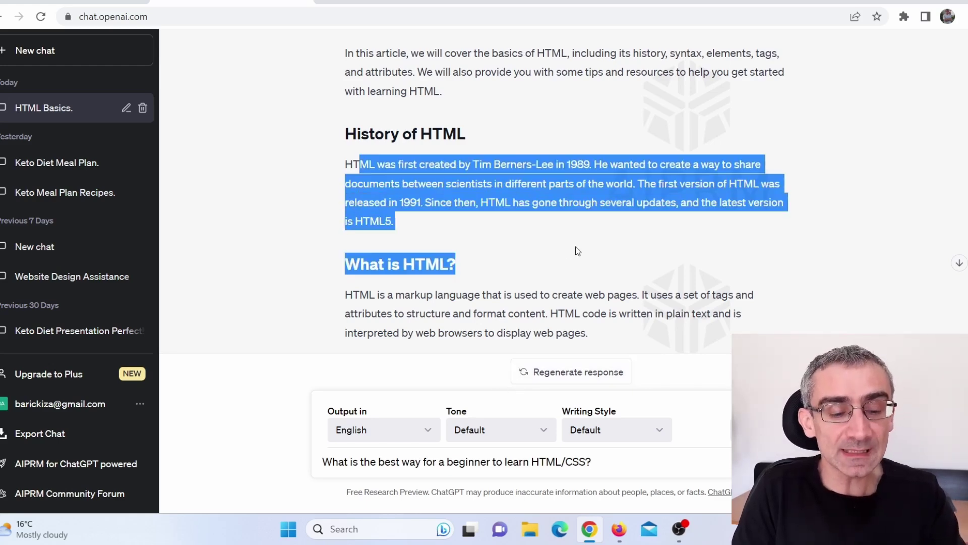
click(619, 529)
click(450, 287)
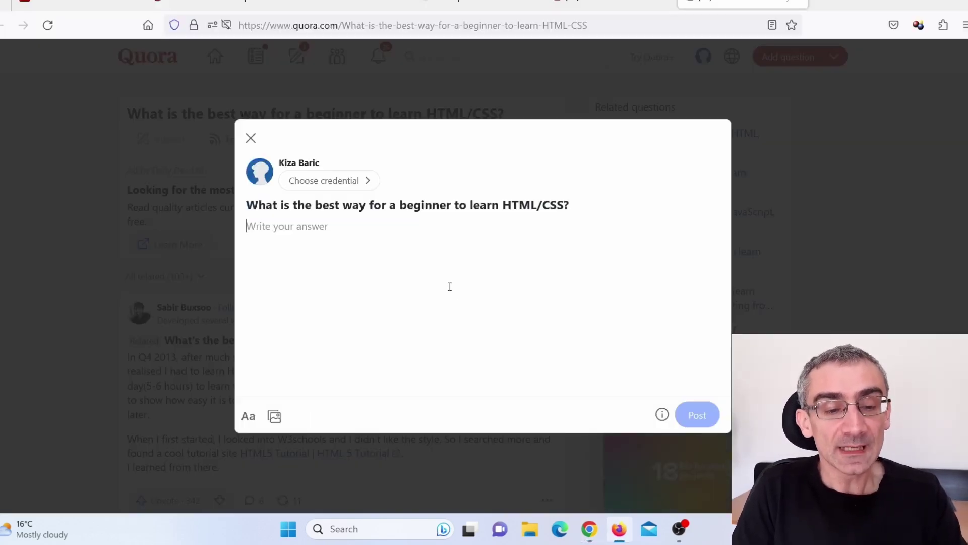
key(ctrl+v)
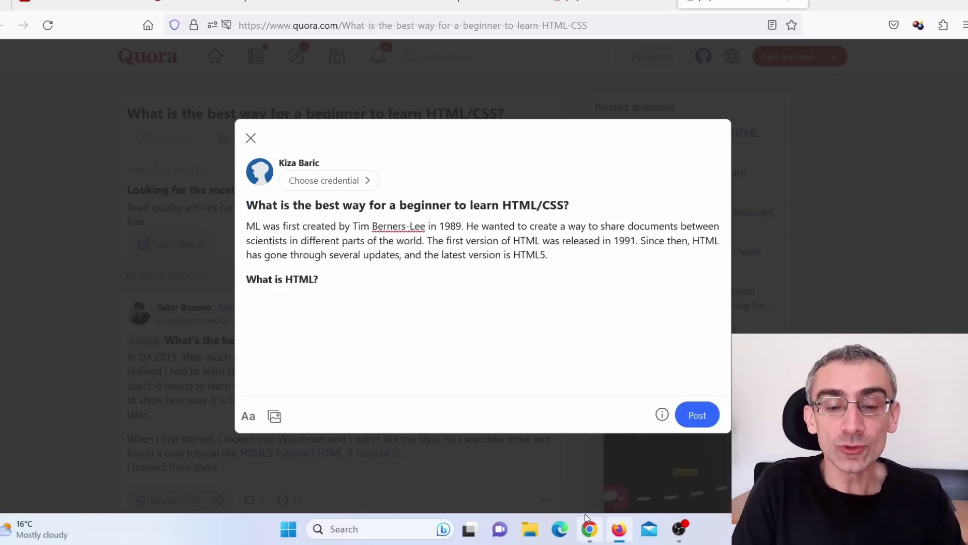
Step: Switch to Google Sites to check the Learn HTML page, and return to the Quora answer draft
click(589, 529)
key(ctrl+Tab)
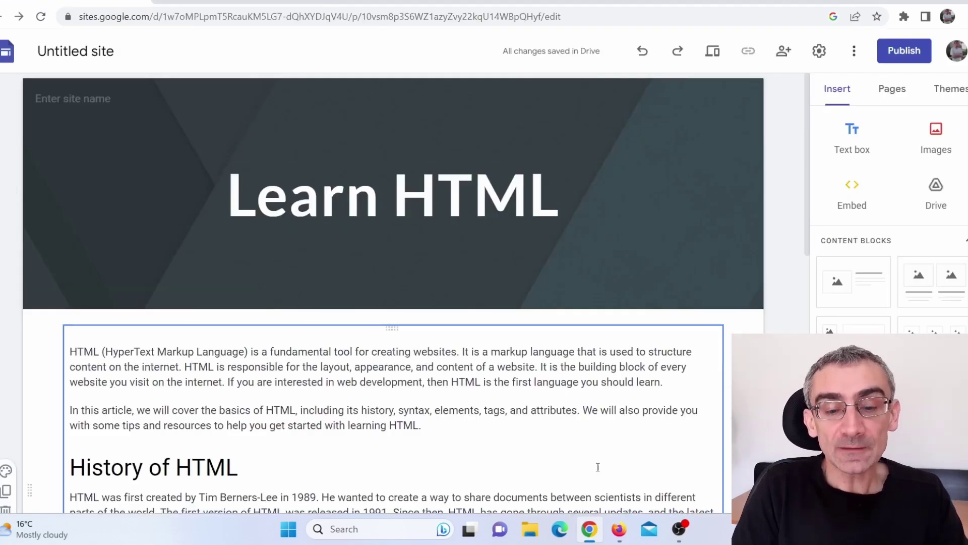
click(619, 528)
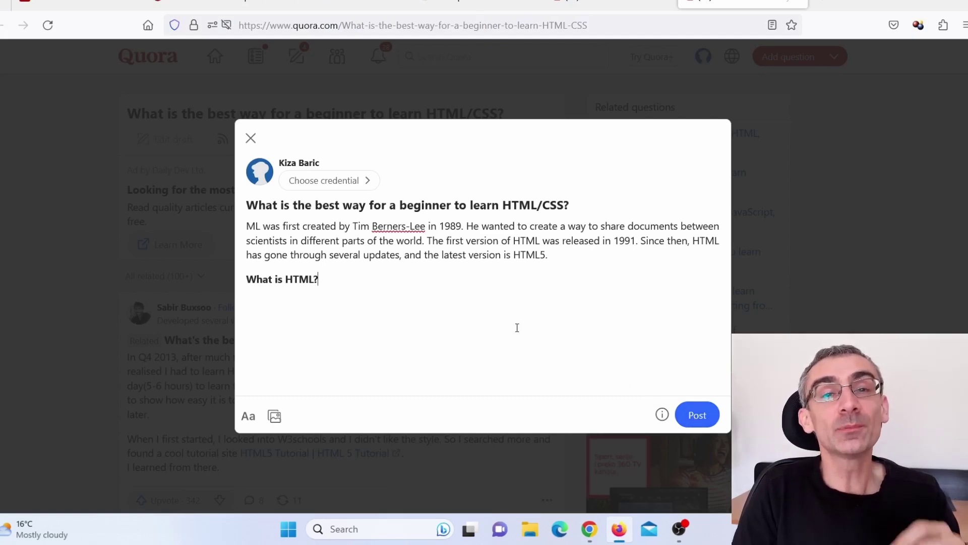
Step: Close the answer editor and the beginner HTML/CSS question page to get back to the Quora search results
click(250, 139)
drag(142, 113, 296, 147)
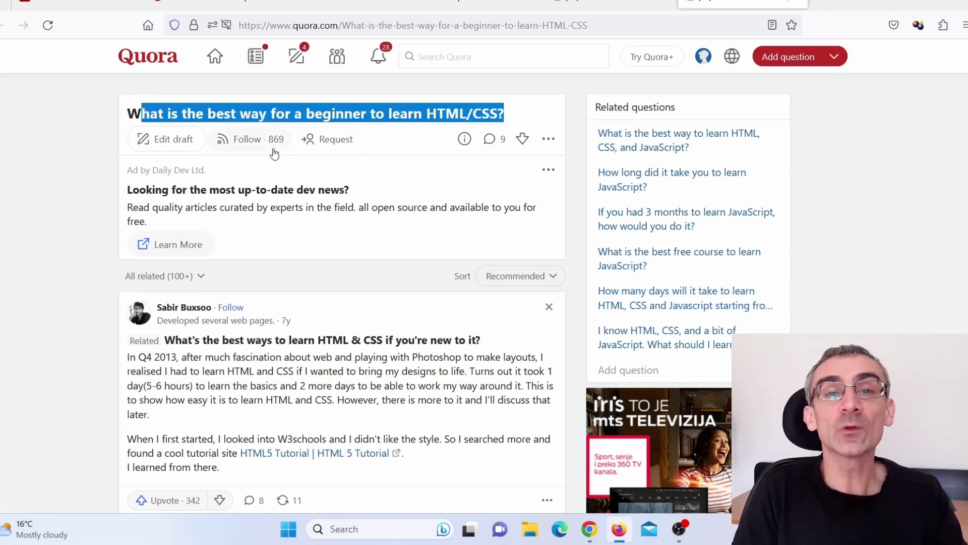
click(797, 3)
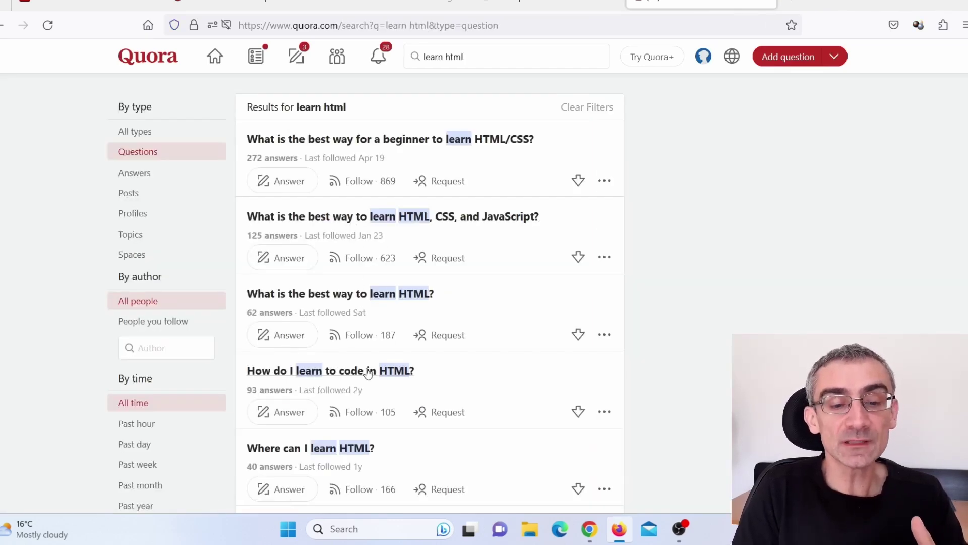
Step: Look through the "learn html" question results for more questions to answer
scroll(450, 304, down, 10)
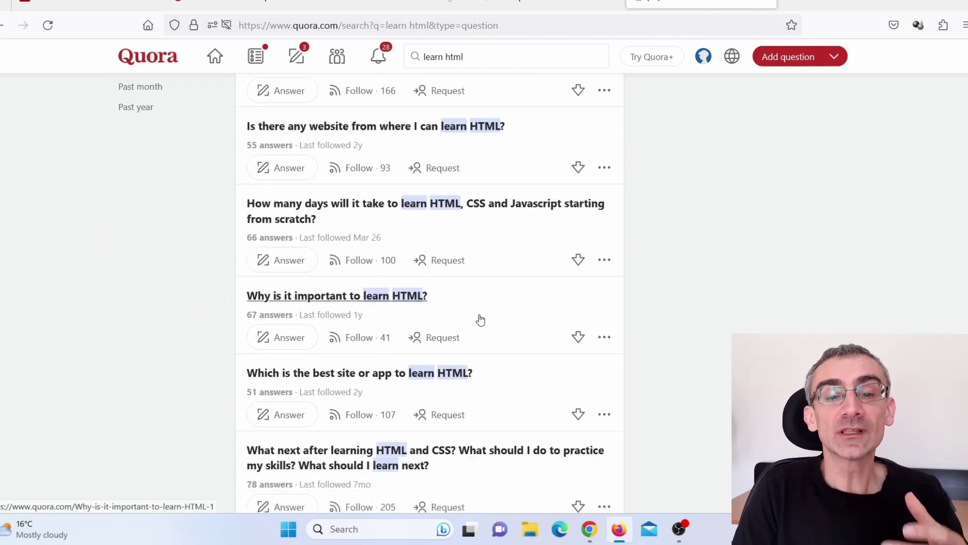
scroll(479, 317, down, 6)
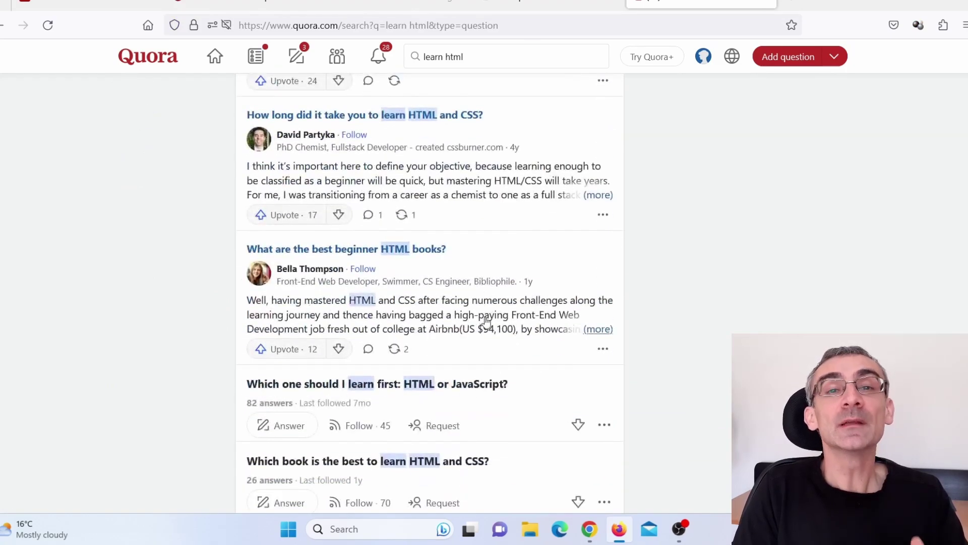
scroll(487, 322, up, 4)
scroll(487, 322, up, 9)
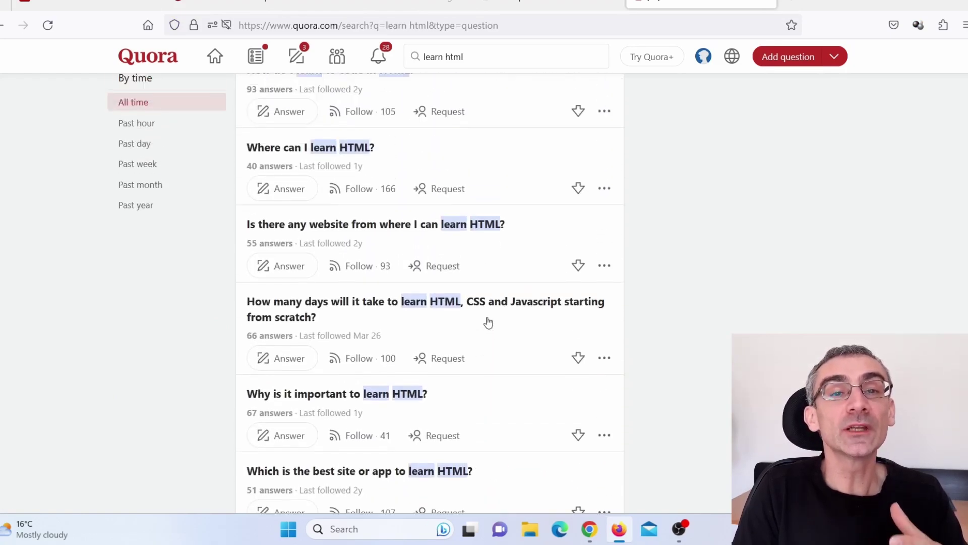
scroll(496, 322, up, 4)
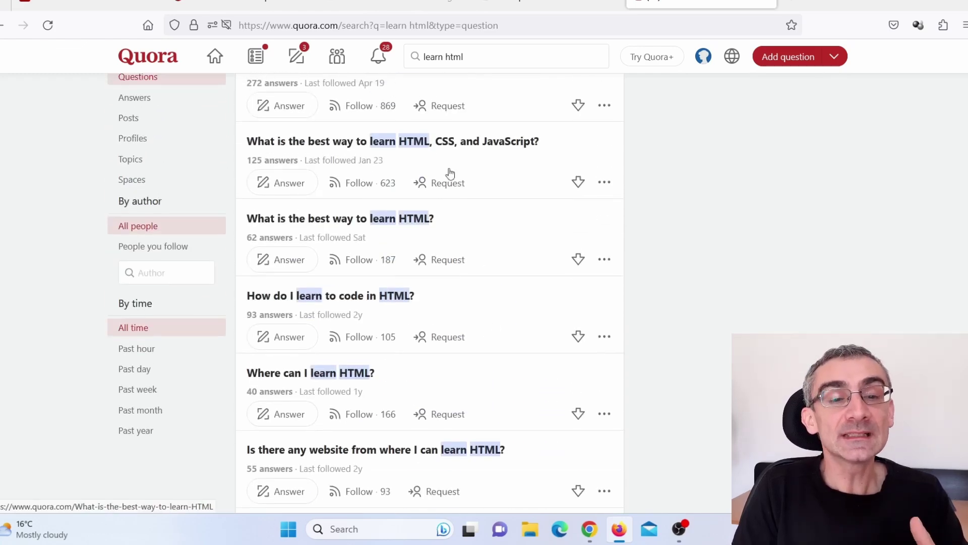
Step: Switch to the YouTube course video, close its embed code window and highlight the title "HTML & CSS Full Course - Beginner to Pro"
click(381, 2)
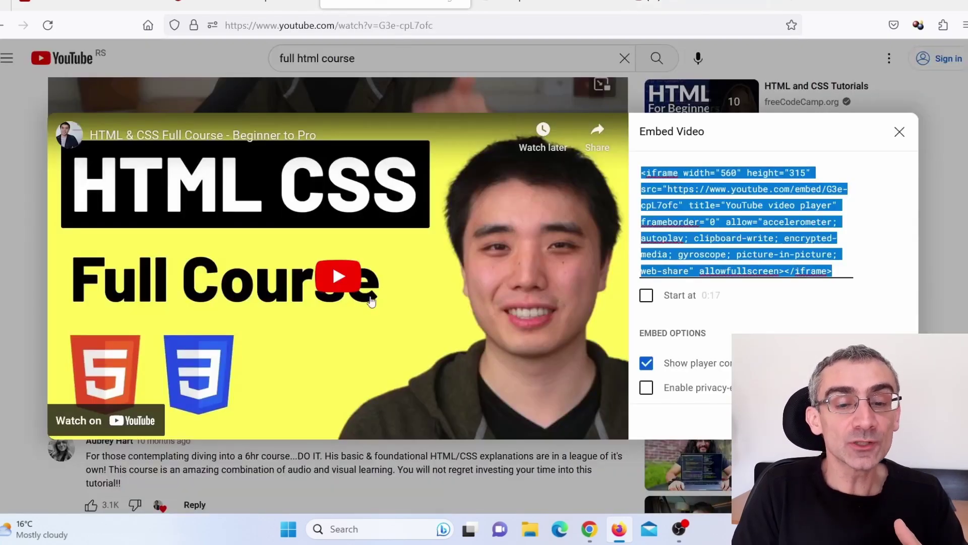
click(900, 134)
drag(115, 212, 340, 230)
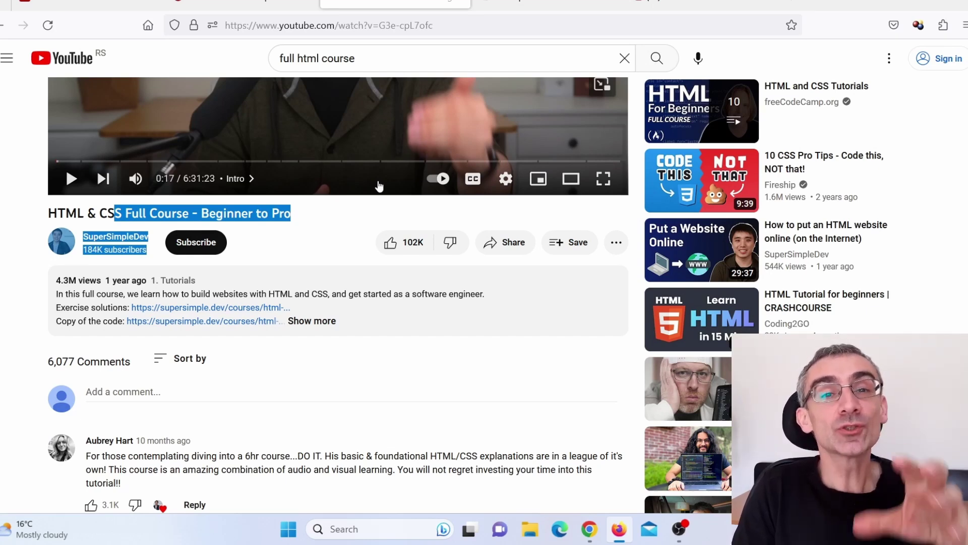
Step: Return to the Quora search results and review the list of HTML learning questions again
click(701, 3)
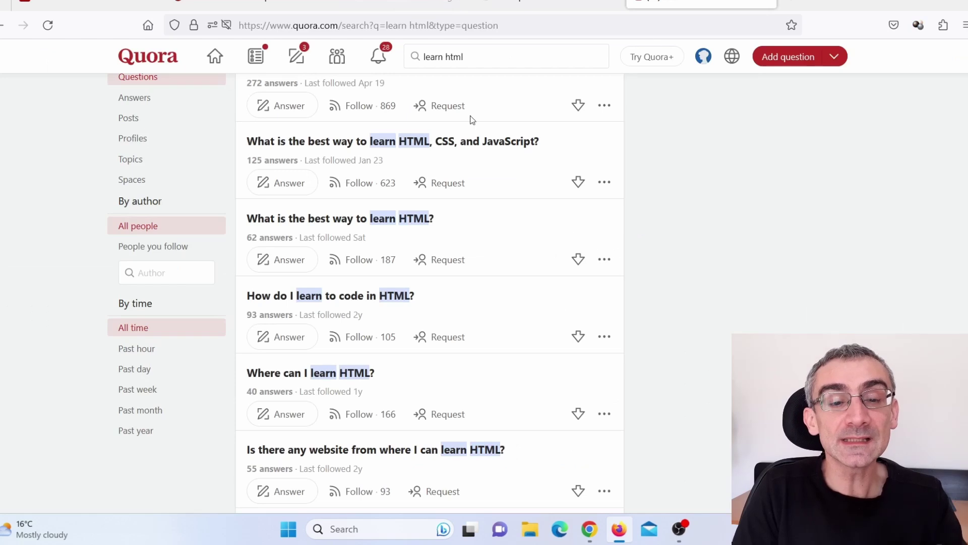
scroll(475, 257, up, 2)
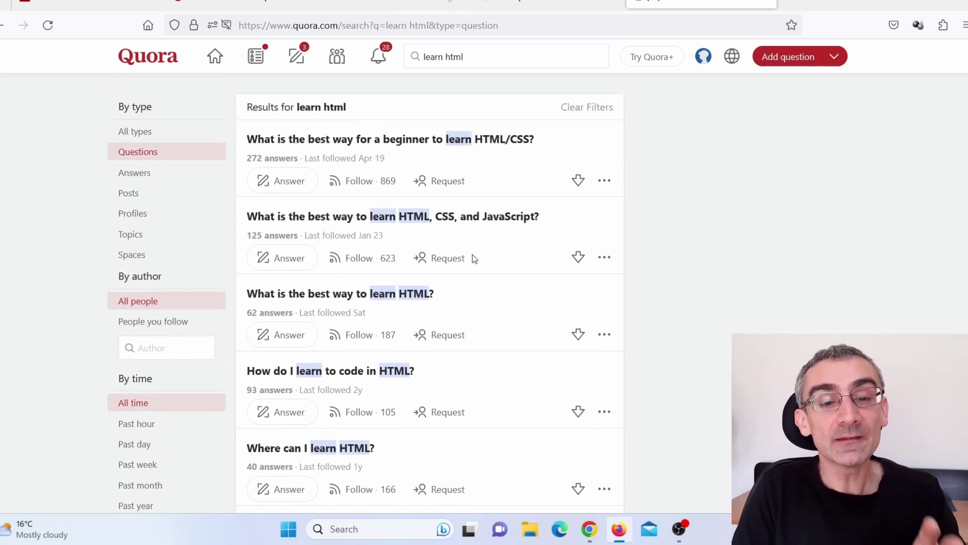
scroll(479, 258, down, 5)
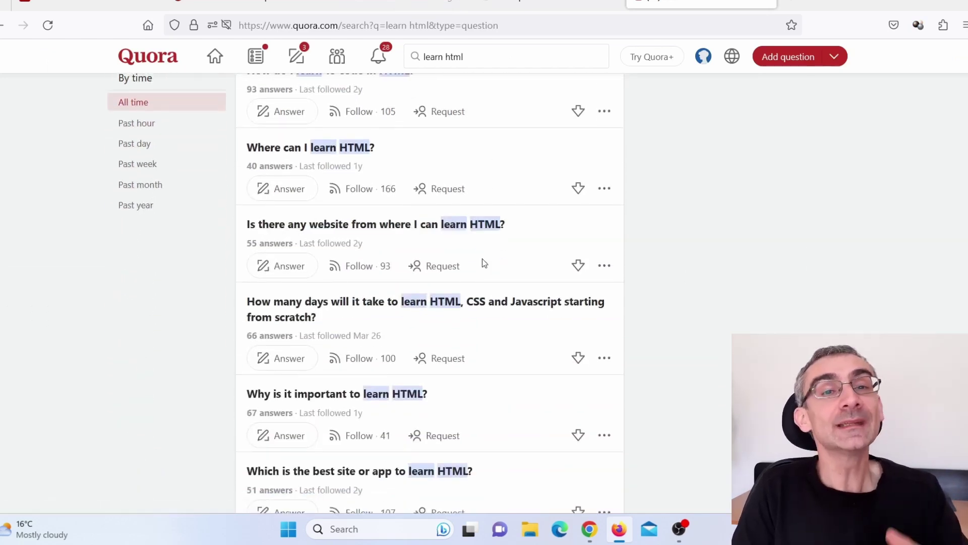
scroll(483, 260, down, 4)
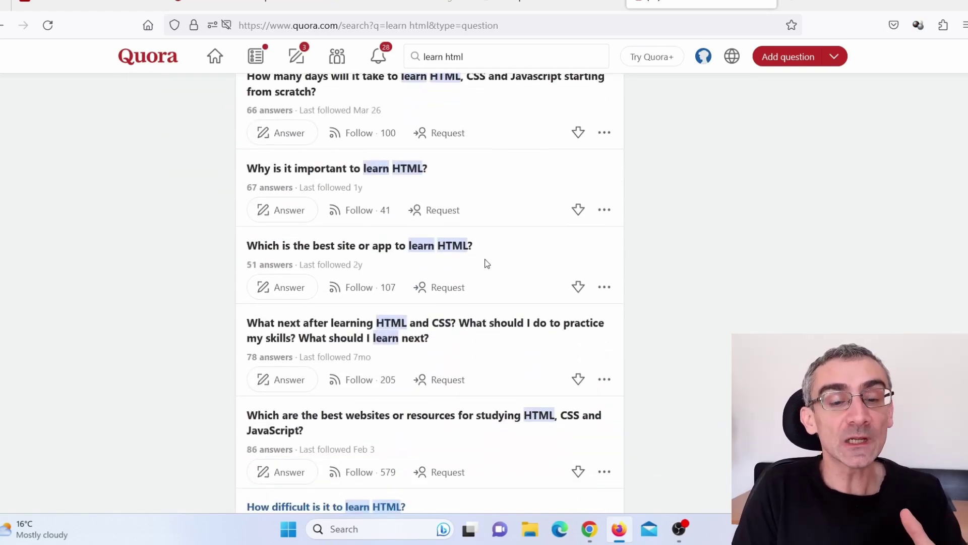
Step: Switch to Google Sites and examine the locked course video below the "What is HTML?" section
click(590, 530)
scroll(432, 274, down, 9)
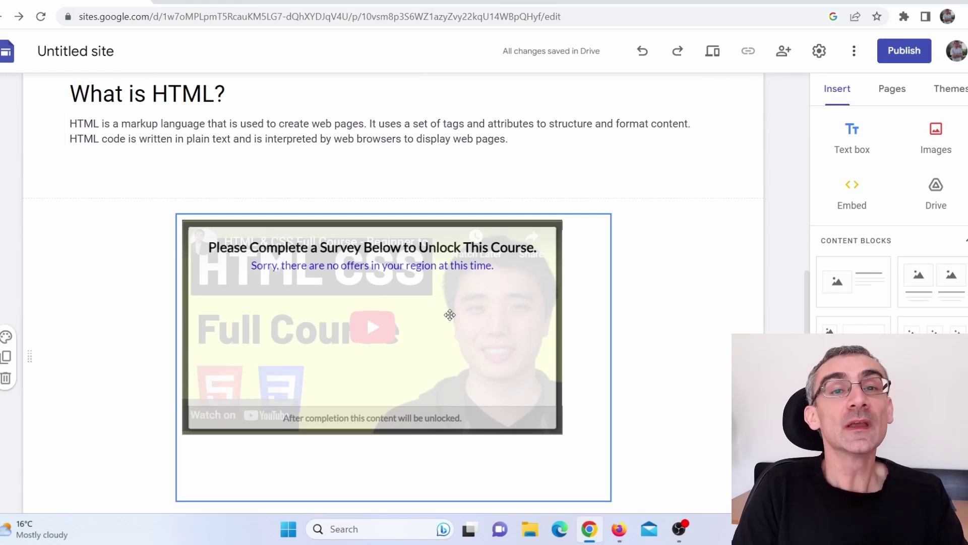